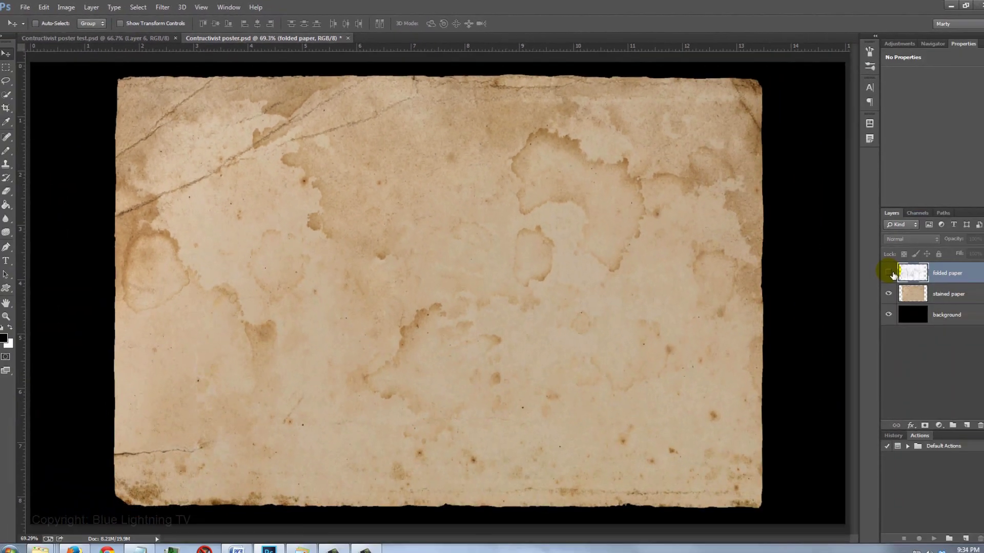
- Duplicate the folded paper layer and give the copy a 2.0-pixel Gaussian Blur
{"action": "left_click", "coordinate": [875, 267]}
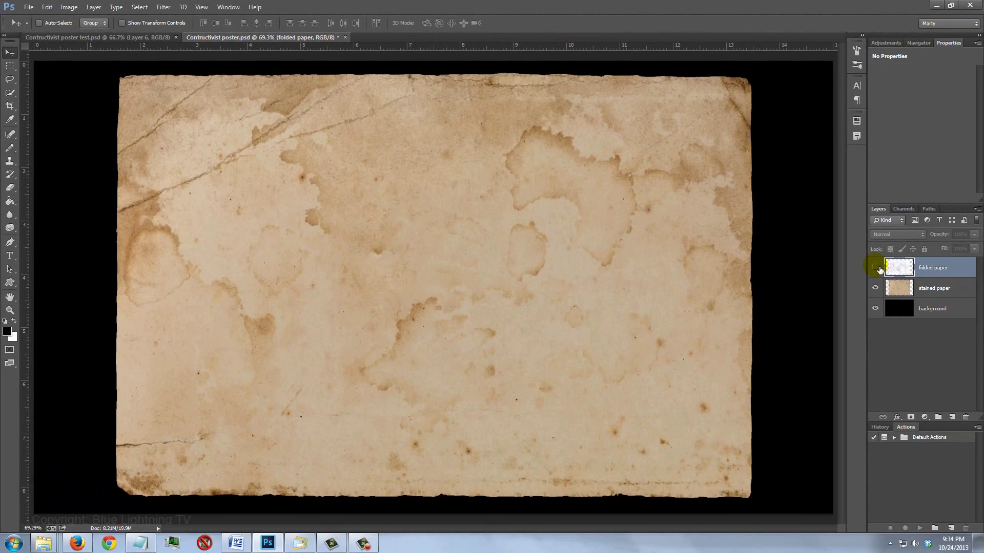
{"action": "left_click", "coordinate": [875, 268]}
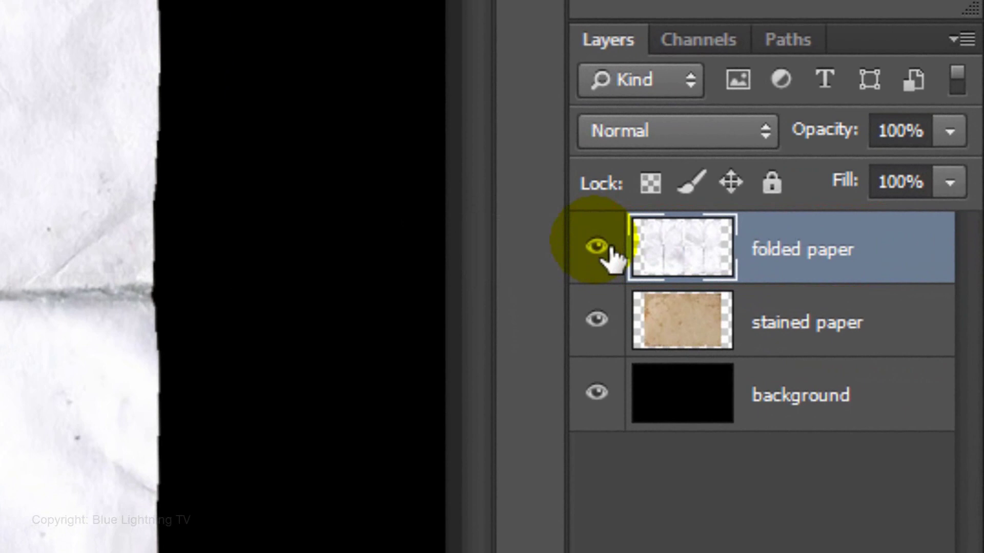
{"action": "key", "text": "ctrl+j"}
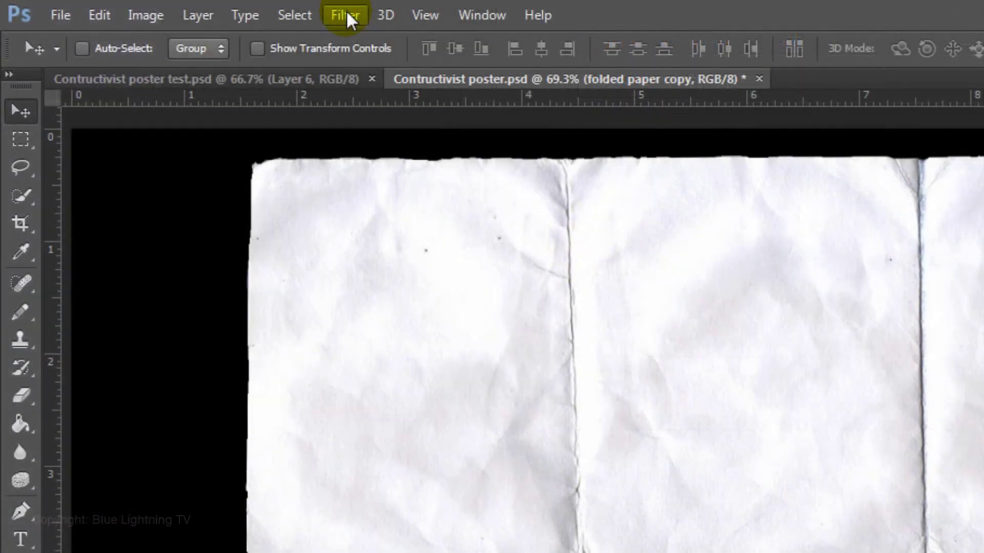
{"action": "left_click", "coordinate": [346, 14]}
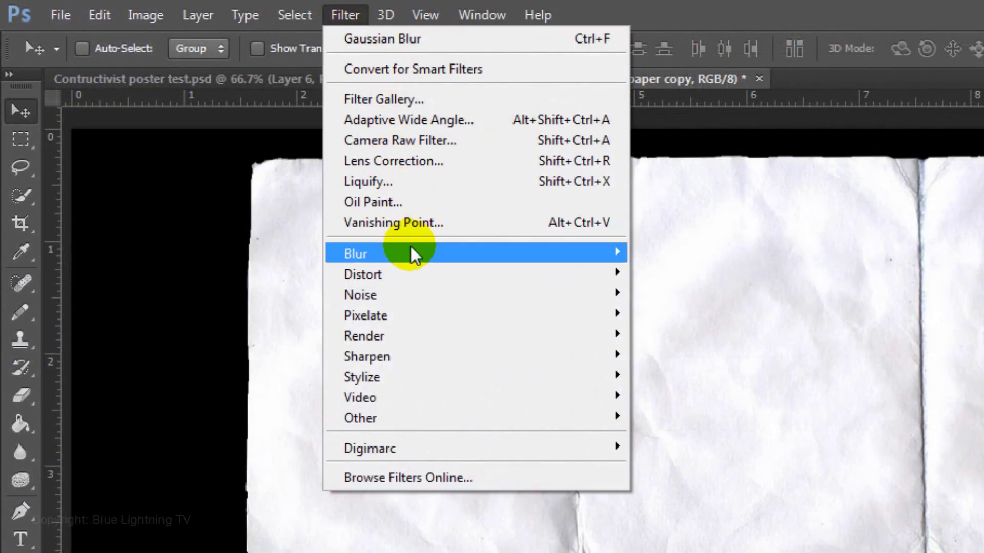
{"action": "mouse_move", "coordinate": [413, 251]}
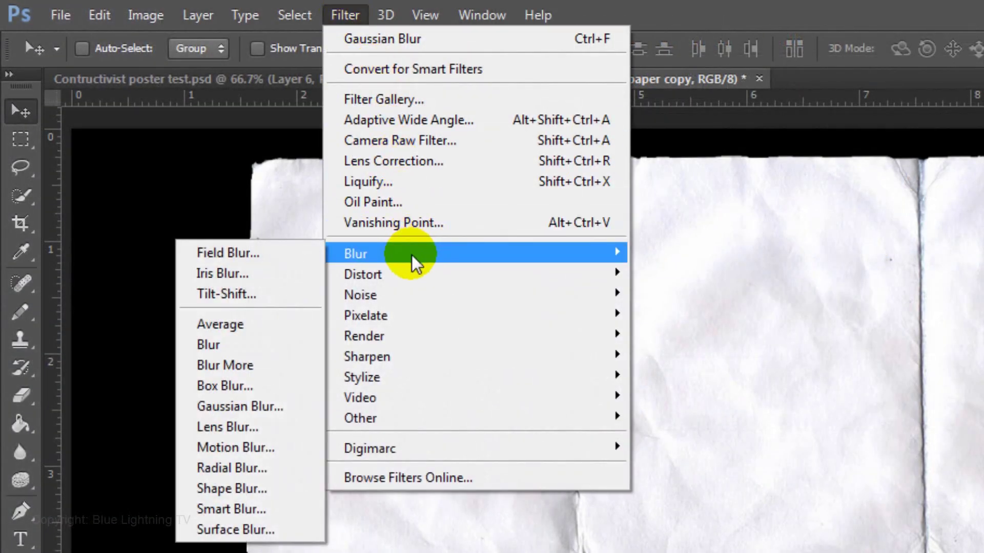
{"action": "left_click", "coordinate": [278, 409]}
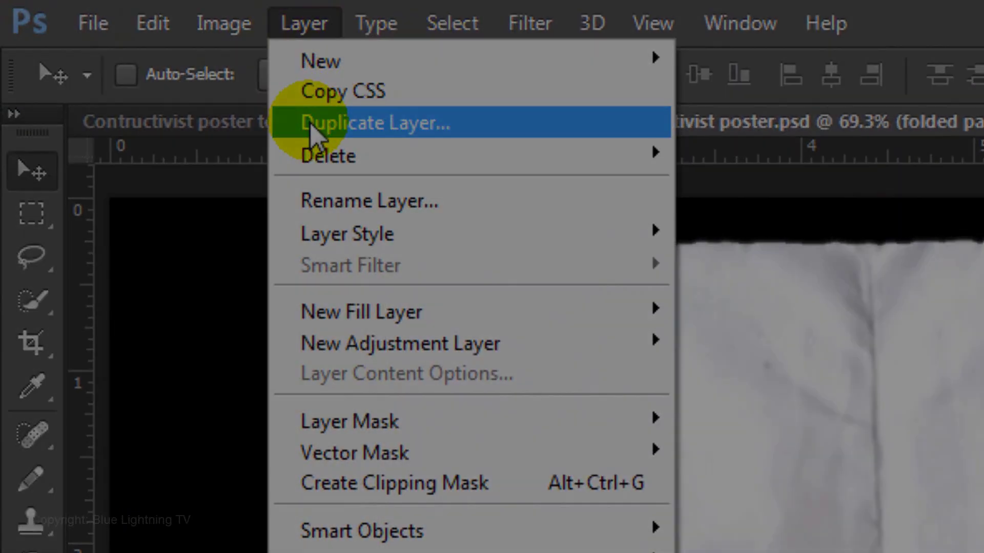
- Duplicate the blurred paper layer into a new document named Displacement
{"action": "left_click", "coordinate": [313, 123]}
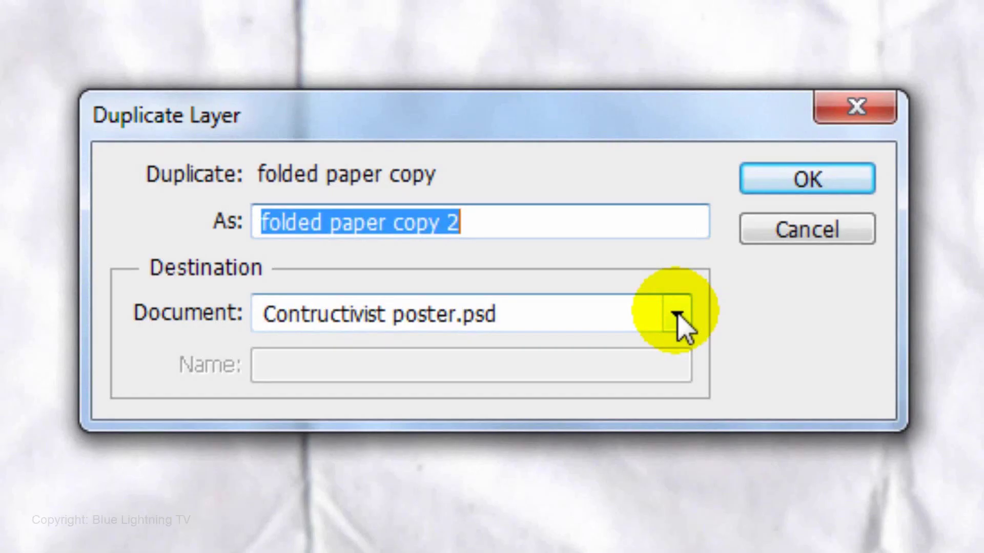
{"action": "left_click", "coordinate": [677, 314]}
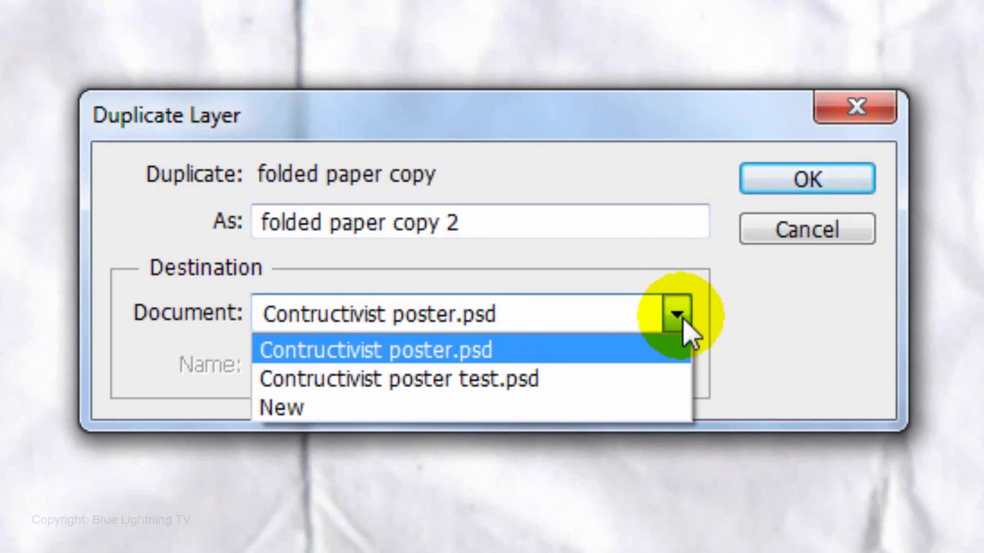
{"action": "left_click", "coordinate": [646, 407]}
{"action": "type", "text": "Displacement"}
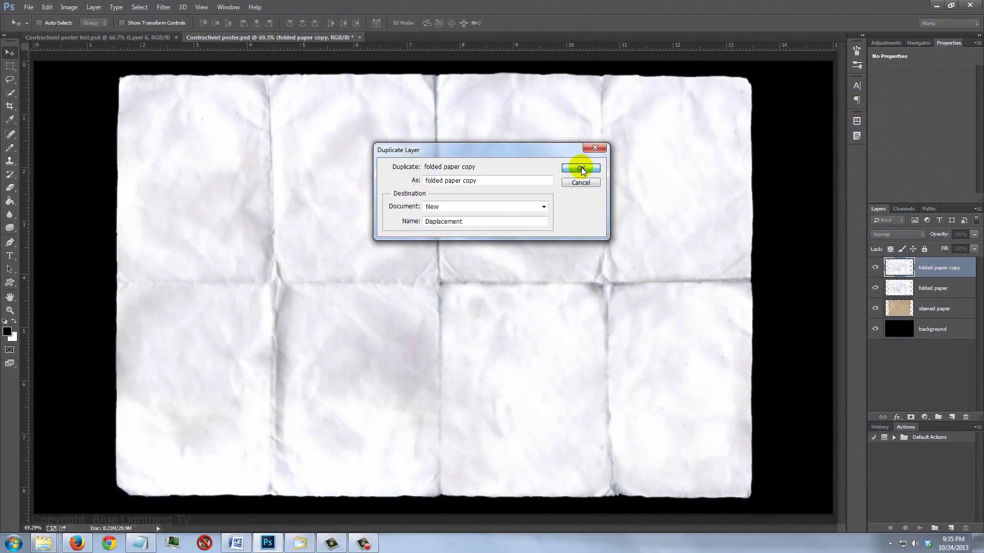
{"action": "left_click", "coordinate": [581, 168]}
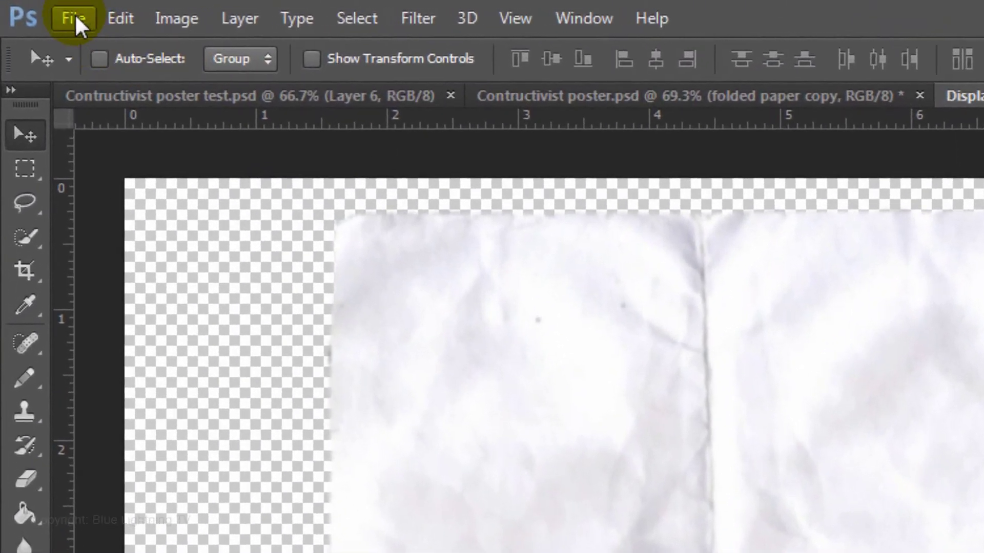
- Save Displacement as a PSD on the Desktop and close that document
{"action": "left_click", "coordinate": [59, 16]}
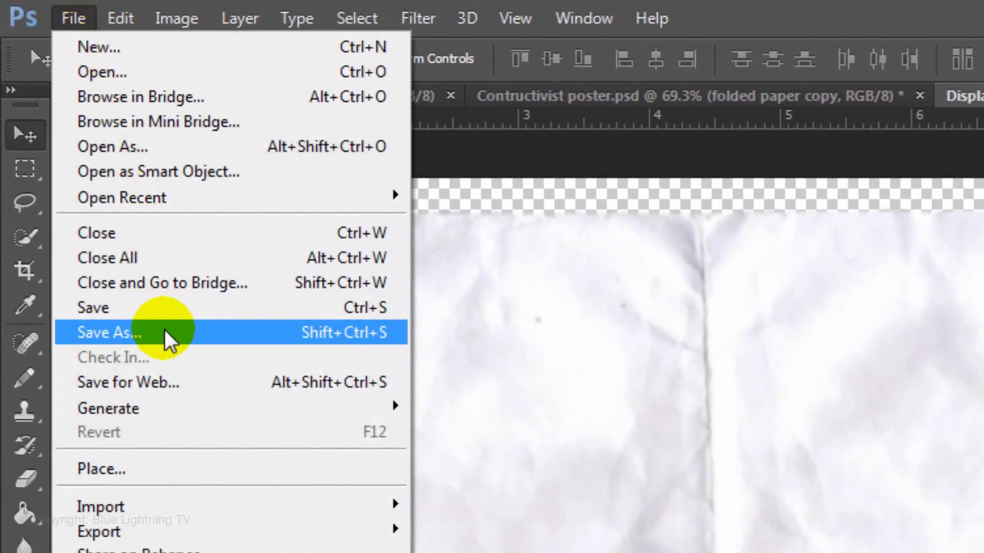
{"action": "left_click", "coordinate": [165, 332]}
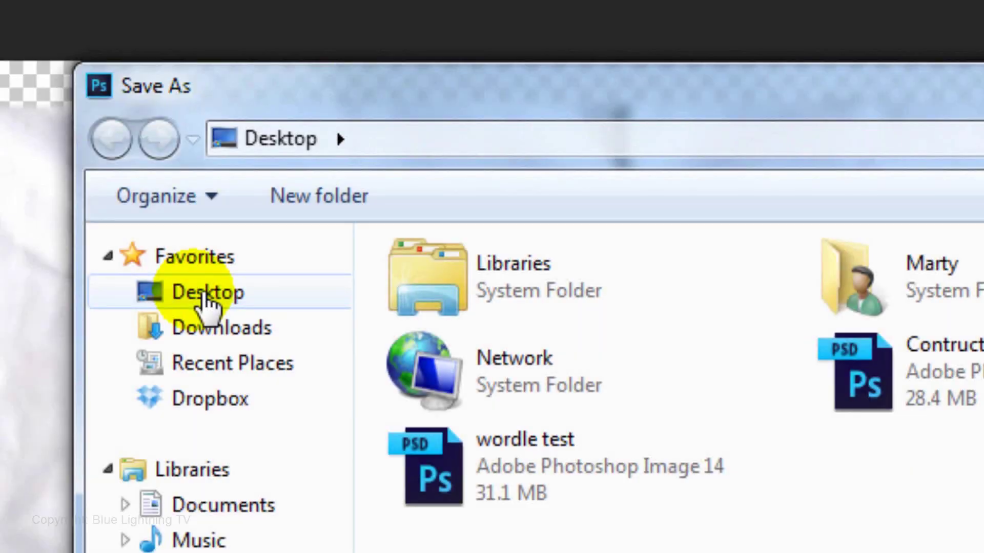
{"action": "left_click", "coordinate": [208, 299]}
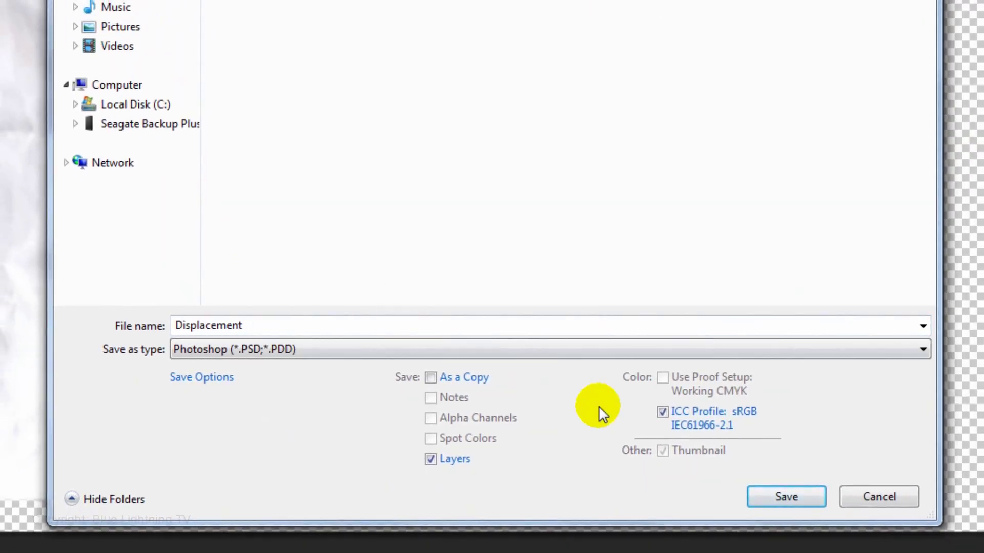
{"action": "left_click", "coordinate": [792, 495]}
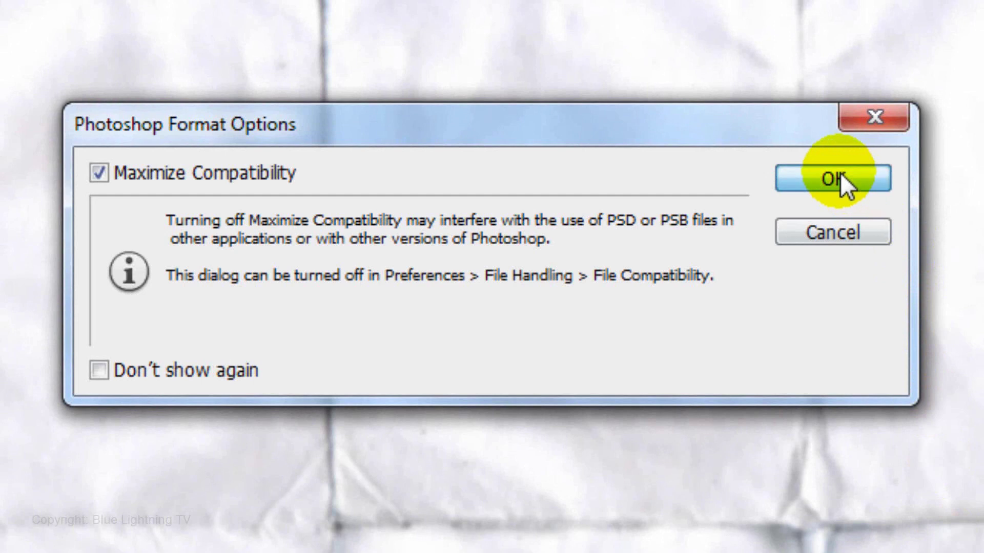
{"action": "left_click", "coordinate": [840, 174]}
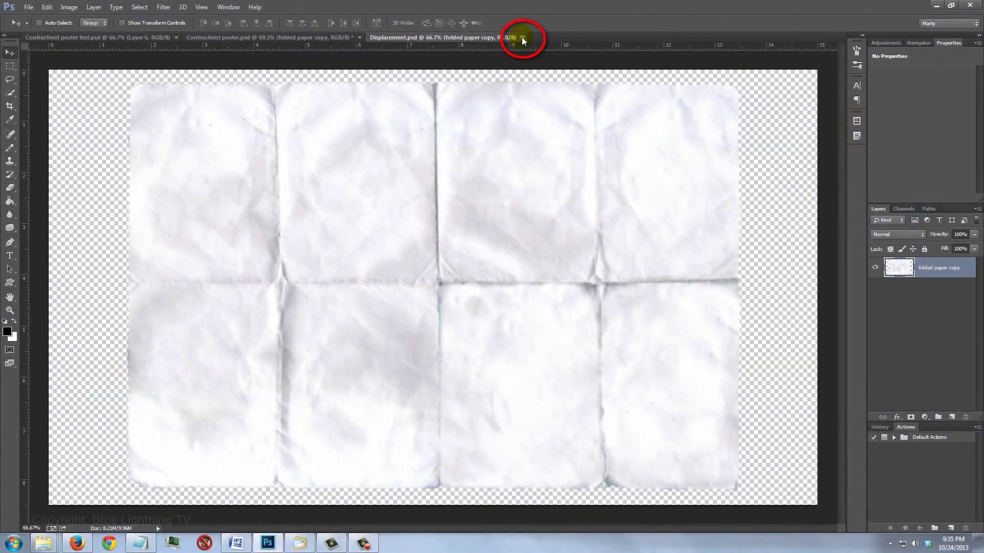
{"action": "left_click", "coordinate": [522, 38]}
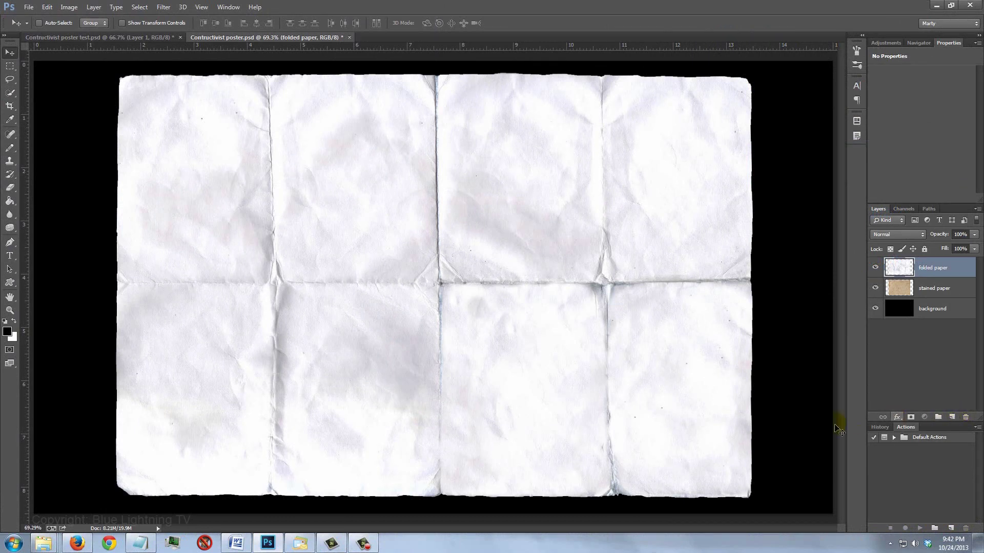
- Switch to Firefox showing the Desiderata poem page
{"action": "left_click", "coordinate": [77, 544]}
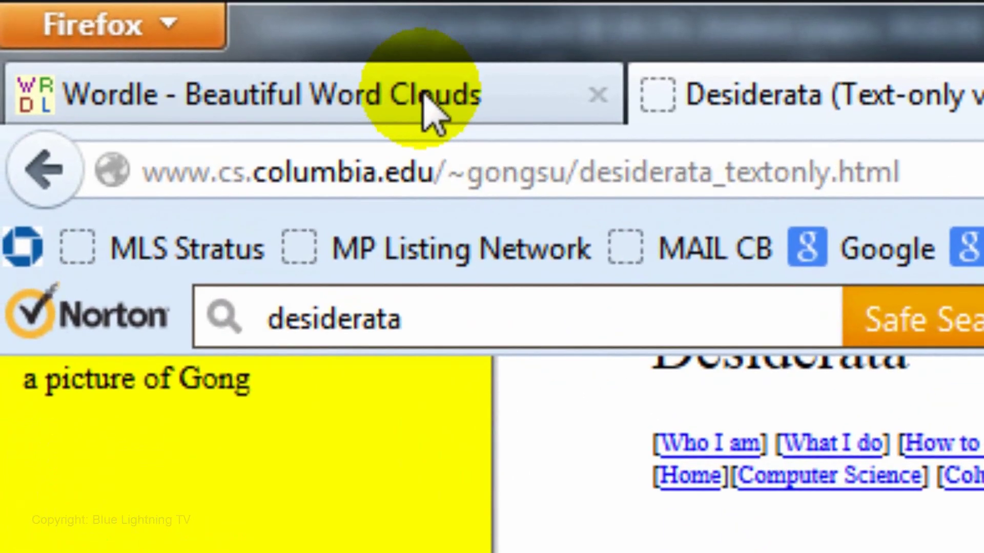
- Go to the Wordle - Beautiful Word Clouds tab
{"action": "left_click", "coordinate": [432, 108]}
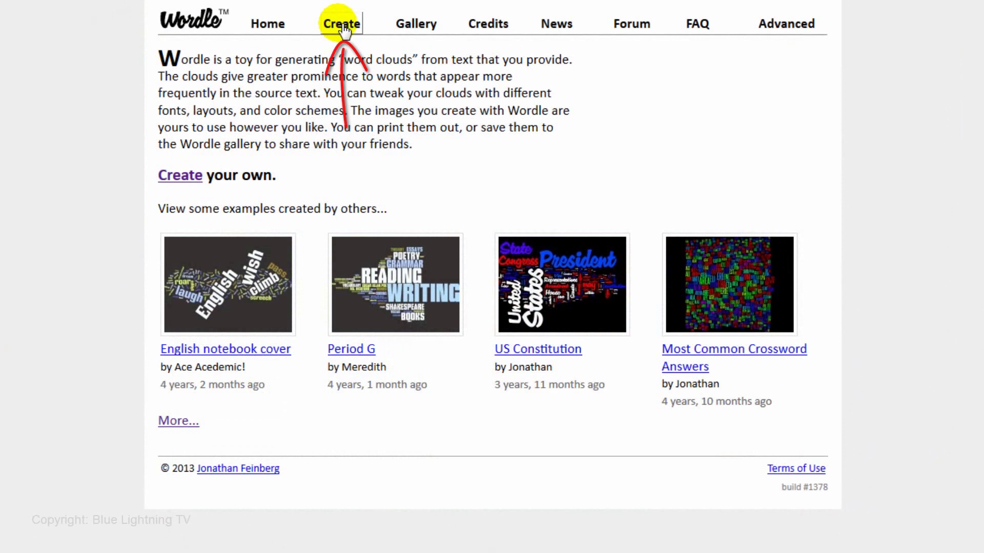
- Paste the Desiderata poem into Wordle's Create text box and enlarge the box
{"action": "left_click", "coordinate": [342, 25]}
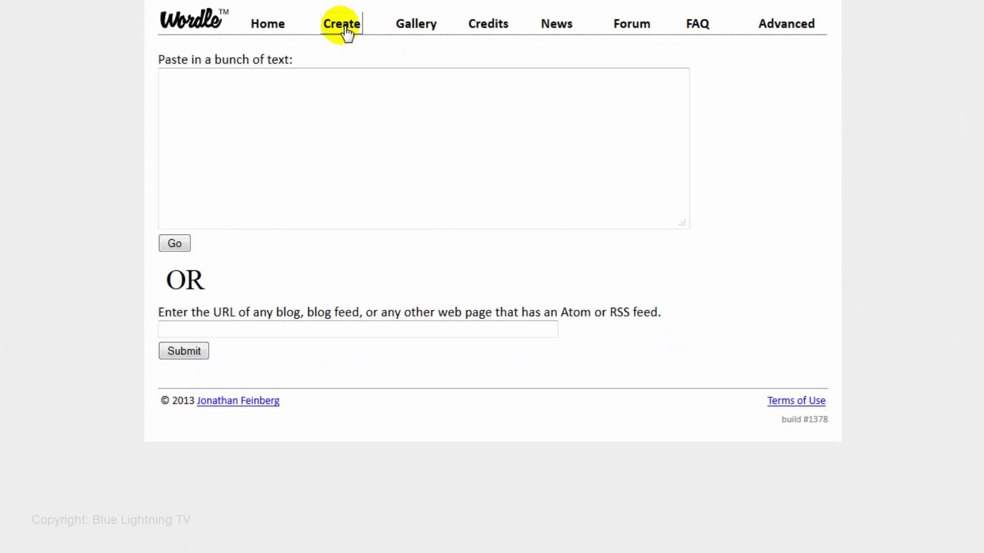
{"action": "left_click", "coordinate": [198, 85]}
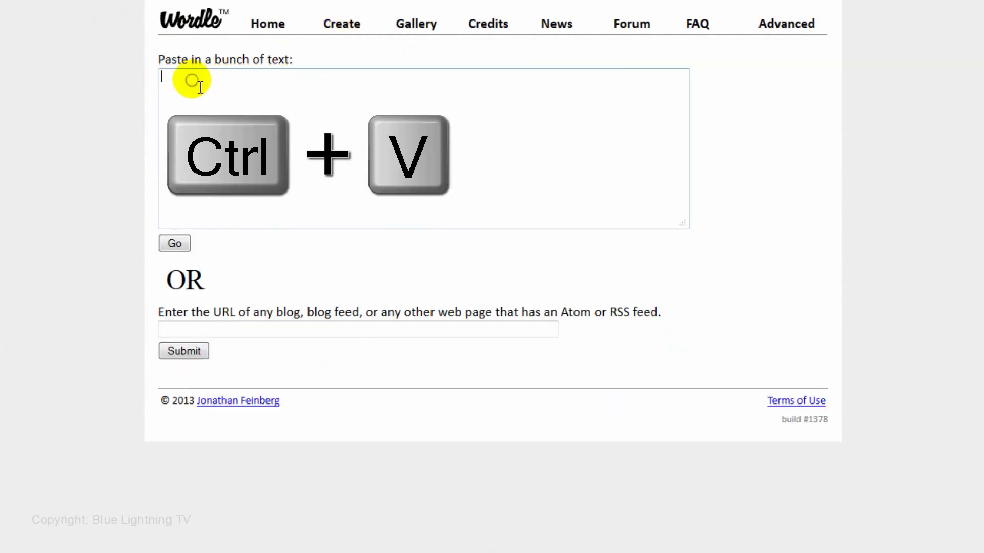
{"action": "key", "text": "ctrl+v"}
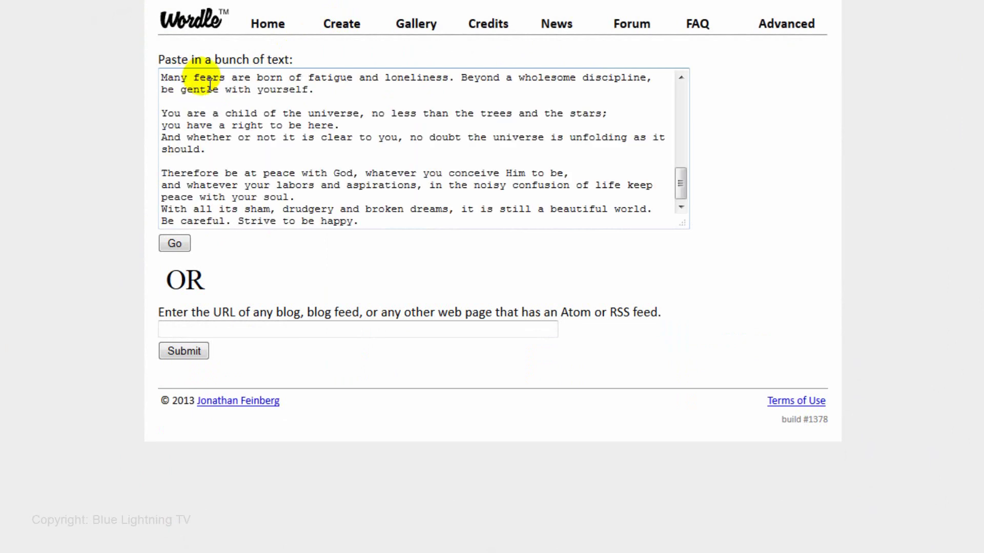
{"action": "left_click_drag", "start_coordinate": [683, 224], "coordinate": [732, 518]}
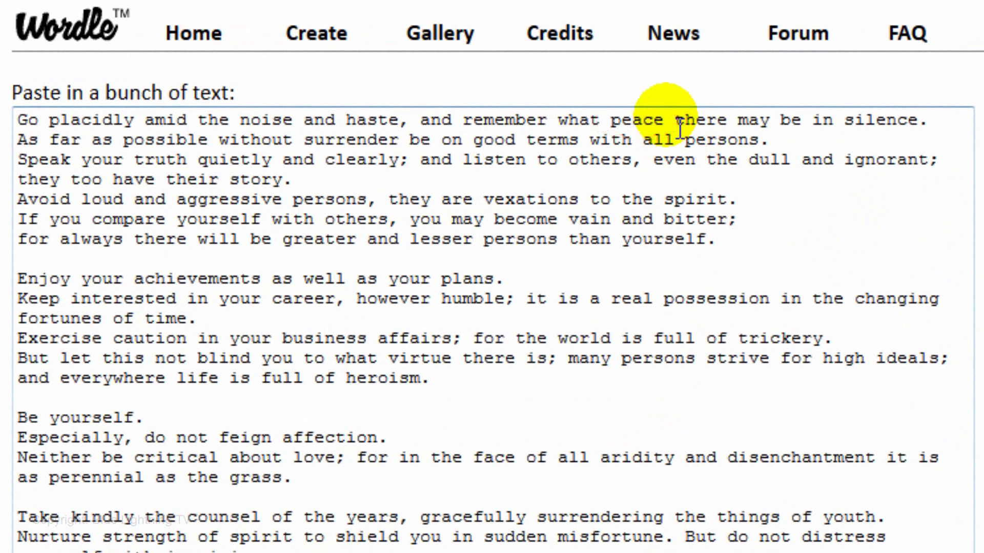
- Add extra copies of the words peace, God and happy throughout the text
{"action": "mouse_move", "coordinate": [680, 123]}
{"action": "left_mouse_down"}
{"action": "mouse_move", "coordinate": [611, 121]}
{"action": "mouse_move", "coordinate": [674, 121]}
{"action": "left_mouse_up"}
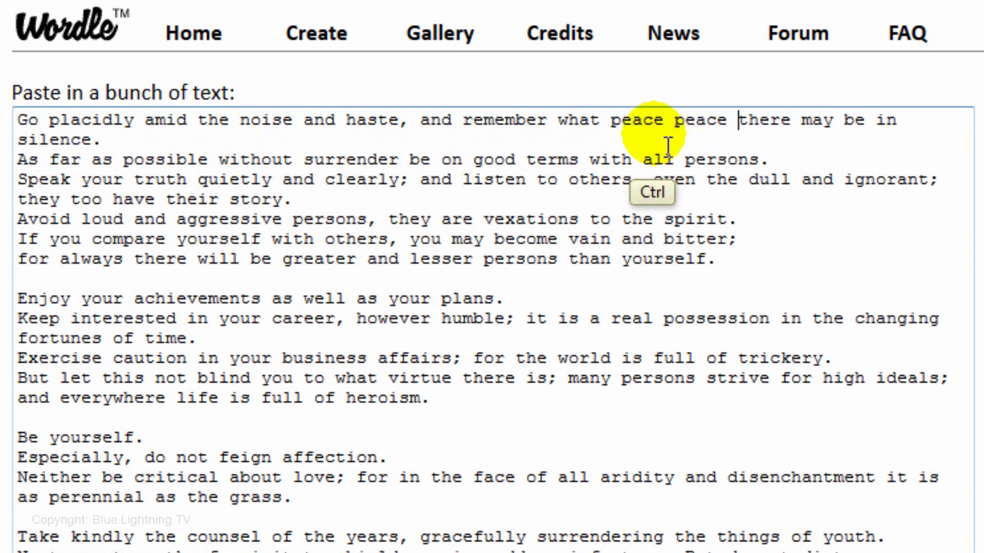
{"action": "key", "text": "ctrl+v"}
{"action": "key", "text": "ctrl+v"}
{"action": "key", "text": "ctrl+v"}
{"action": "key", "text": "ctrl+v"}
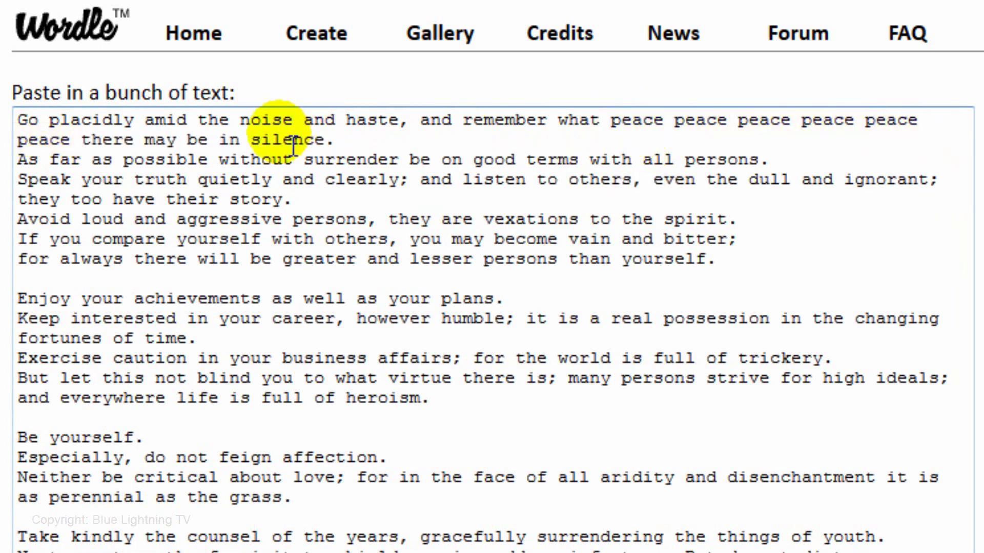
{"action": "double_click", "coordinate": [277, 140]}
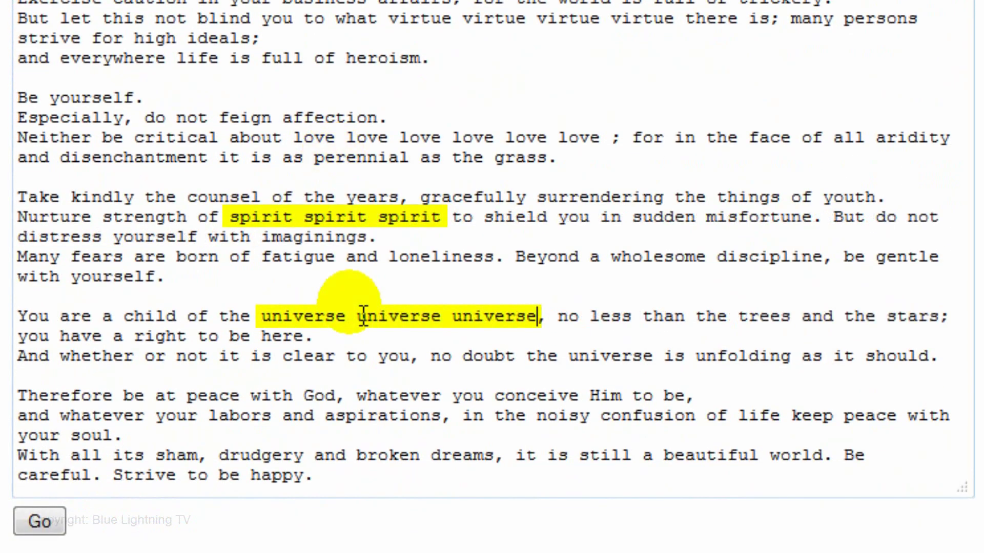
{"action": "double_click", "coordinate": [319, 395]}
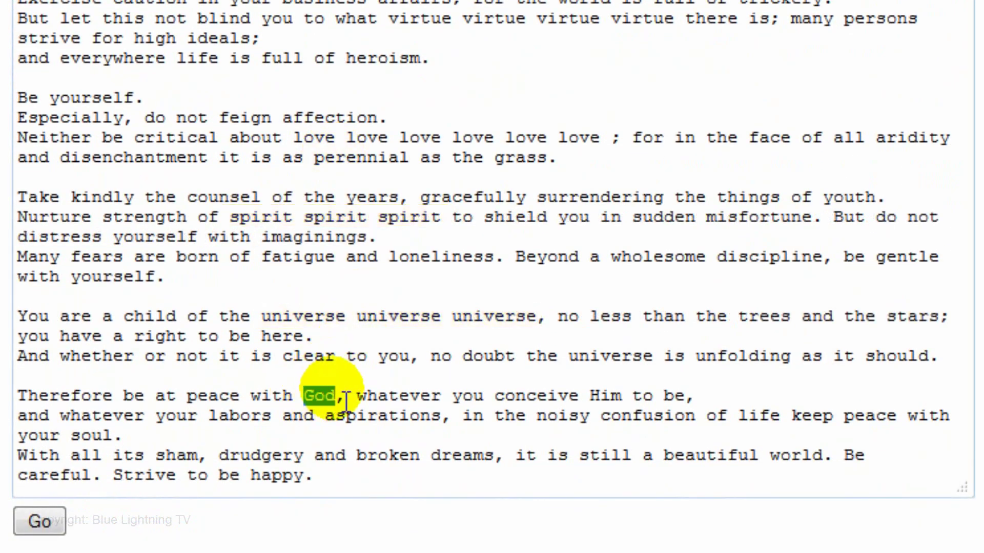
{"action": "key", "text": "ctrl+v"}
{"action": "key", "text": "ctrl+v"}
{"action": "key", "text": "ctrl+v"}
{"action": "key", "text": "ctrl+v"}
{"action": "key", "text": "ctrl+v"}
{"action": "key", "text": "ctrl+v"}
{"action": "key", "text": "ctrl+v"}
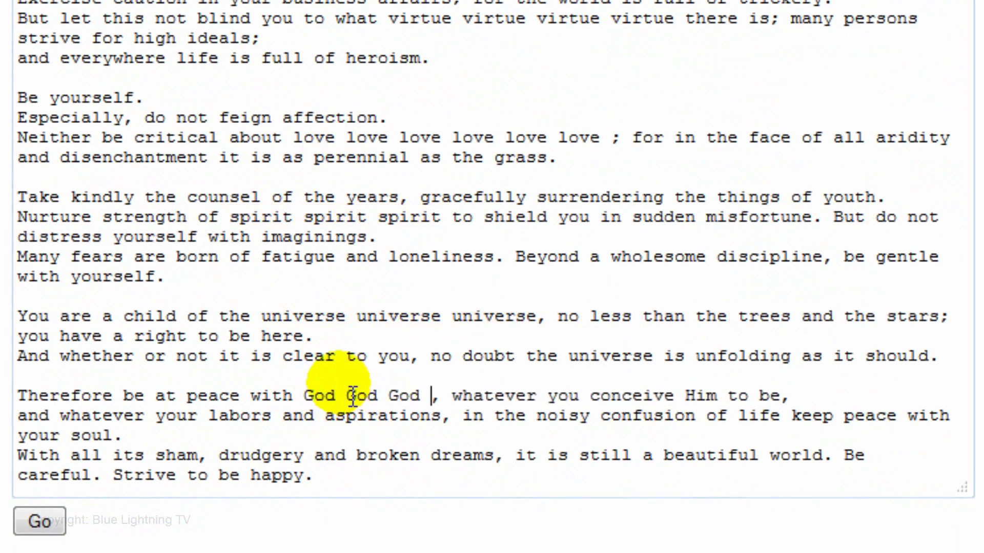
{"action": "key", "text": "ctrl+v"}
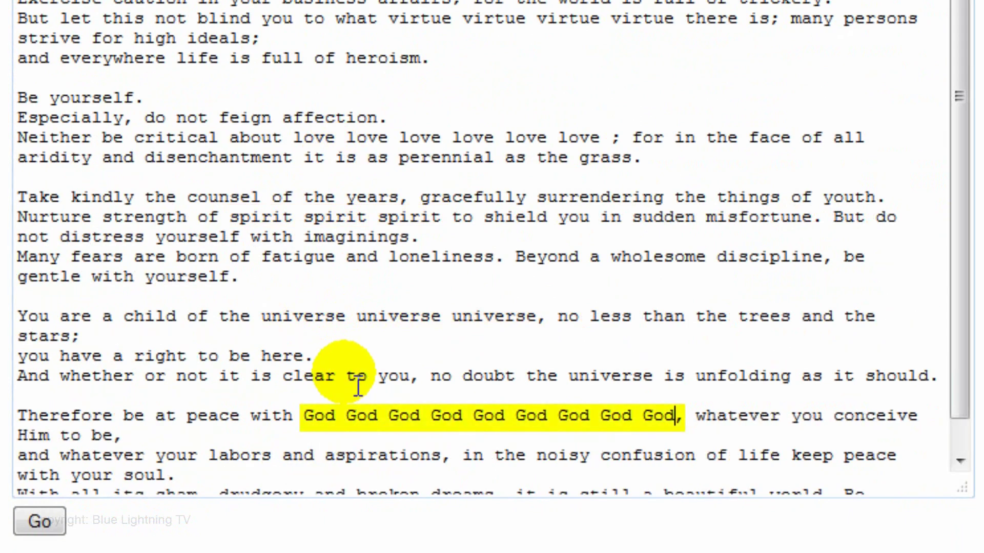
{"action": "scroll", "coordinate": [948, 404], "scroll_direction": "down", "scroll_amount": 1}
{"action": "double_click", "coordinate": [277, 485]}
{"action": "key", "text": "ctrl+c"}
{"action": "key", "text": "ctrl+v"}
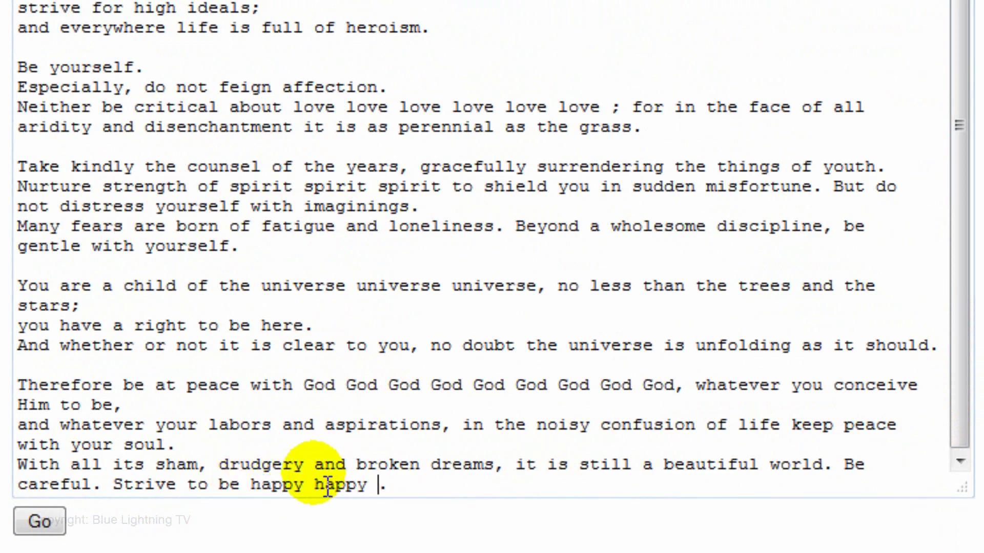
{"action": "key", "text": "ctrl+v"}
{"action": "key", "text": "ctrl+v"}
{"action": "key", "text": "ctrl+v"}
{"action": "key", "text": "ctrl+v"}
{"action": "key", "text": "ctrl+v"}
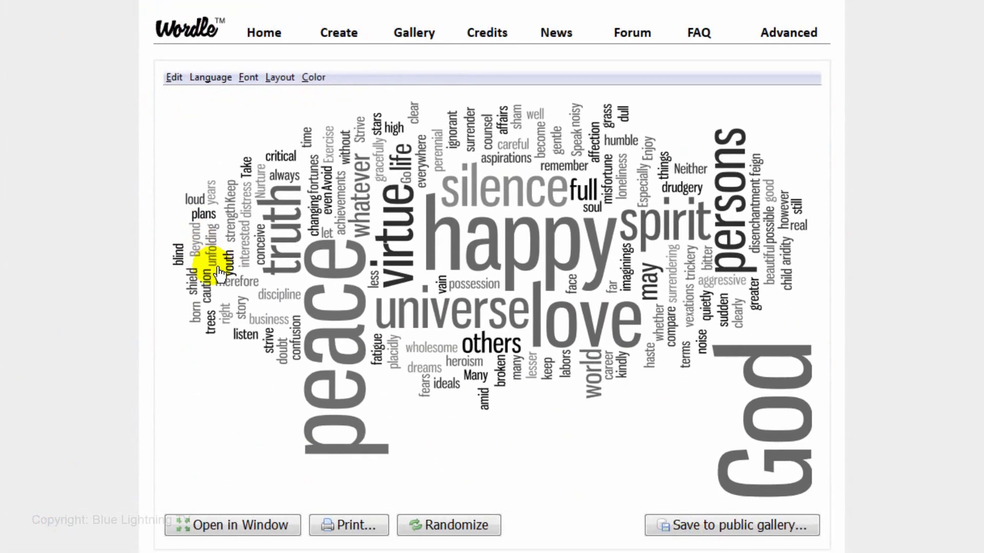
- Switch the cloud's words to upper-case and apply the League Gothic font
{"action": "left_click", "coordinate": [216, 77]}
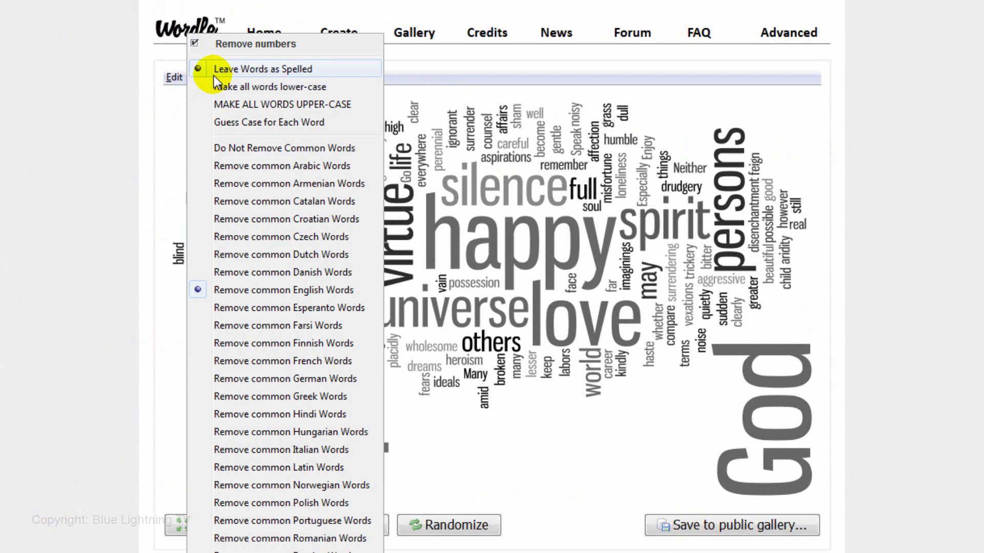
{"action": "left_click", "coordinate": [217, 85]}
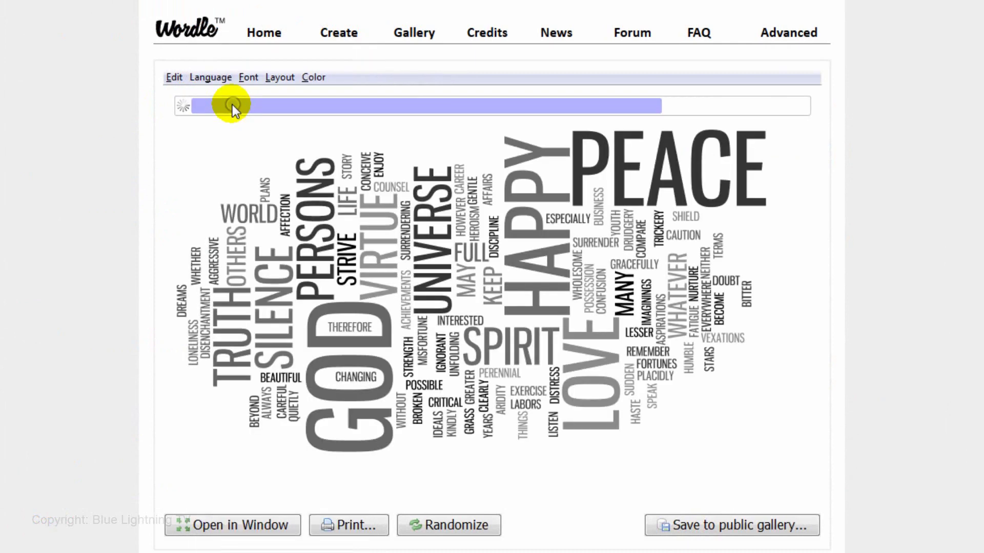
{"action": "left_click", "coordinate": [250, 77]}
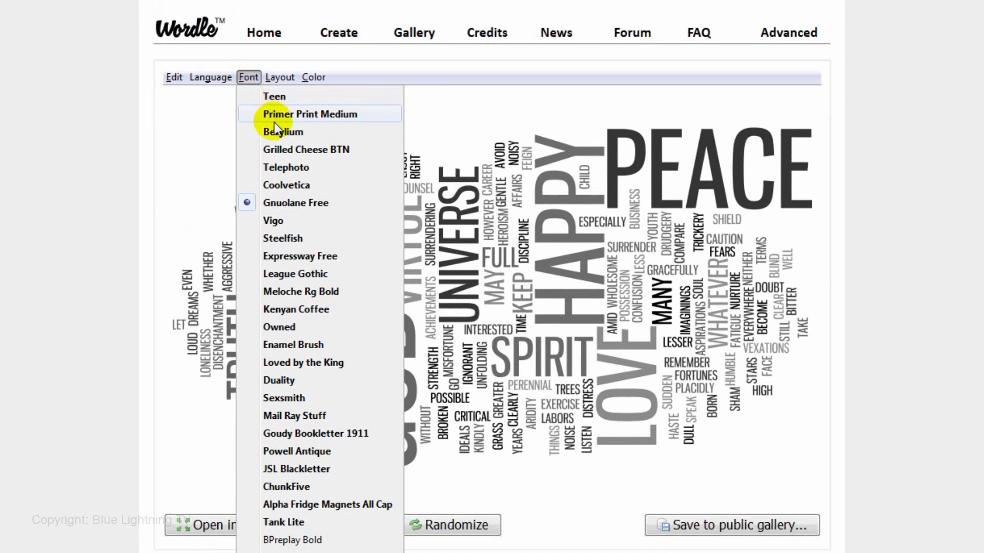
{"action": "left_click", "coordinate": [280, 275]}
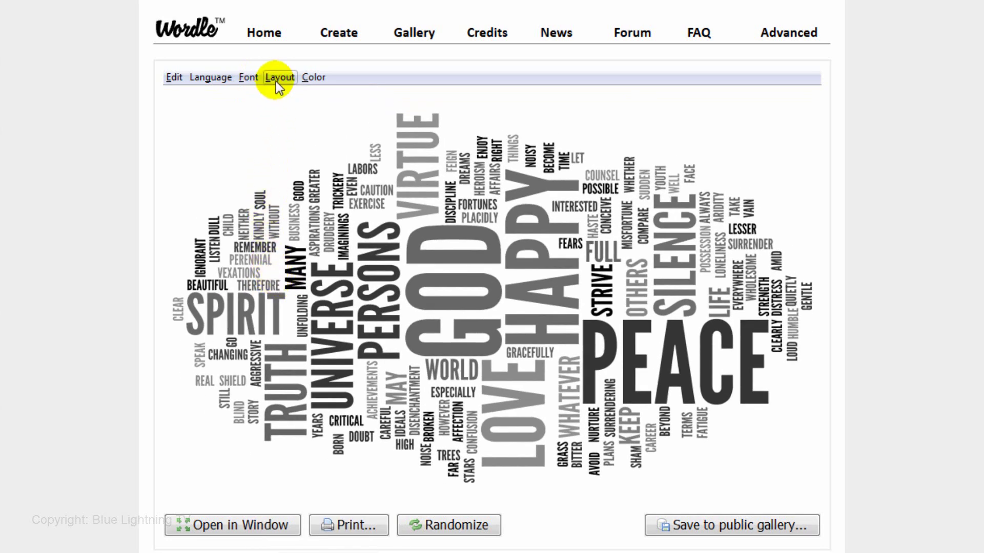
- Set the cloud layout to Straighter Edges with Mostly Horizontal words
{"action": "left_click", "coordinate": [279, 76]}
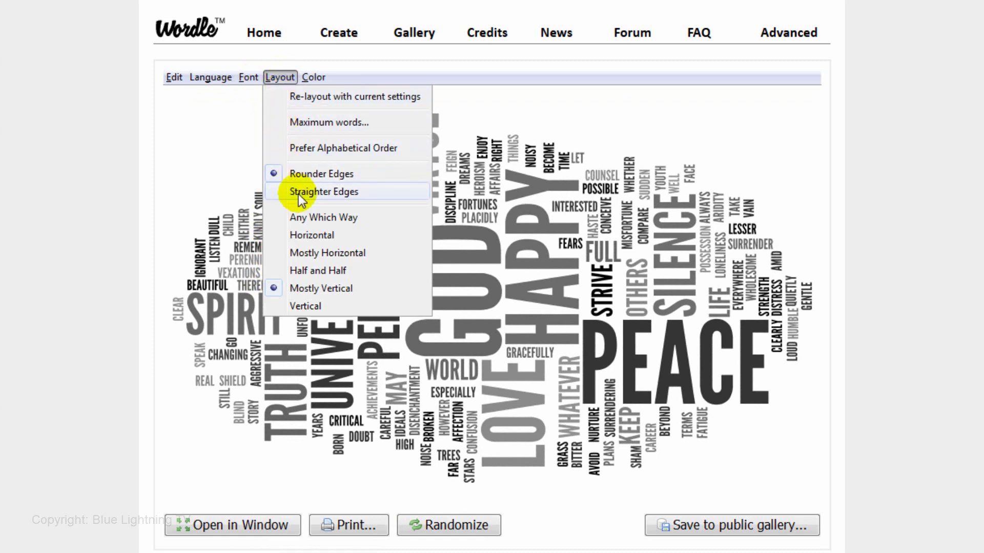
{"action": "left_click", "coordinate": [300, 196]}
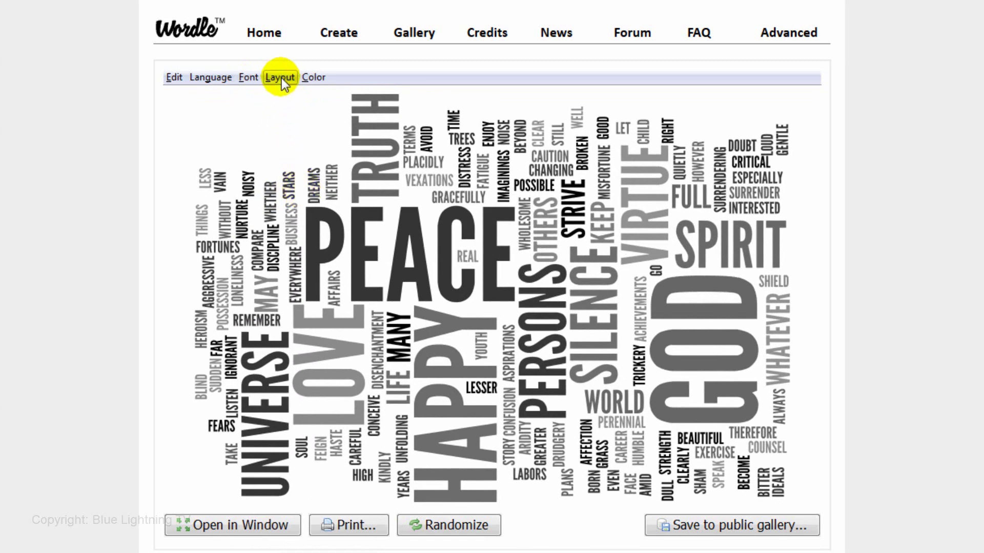
{"action": "left_click", "coordinate": [281, 76]}
{"action": "left_click", "coordinate": [313, 254]}
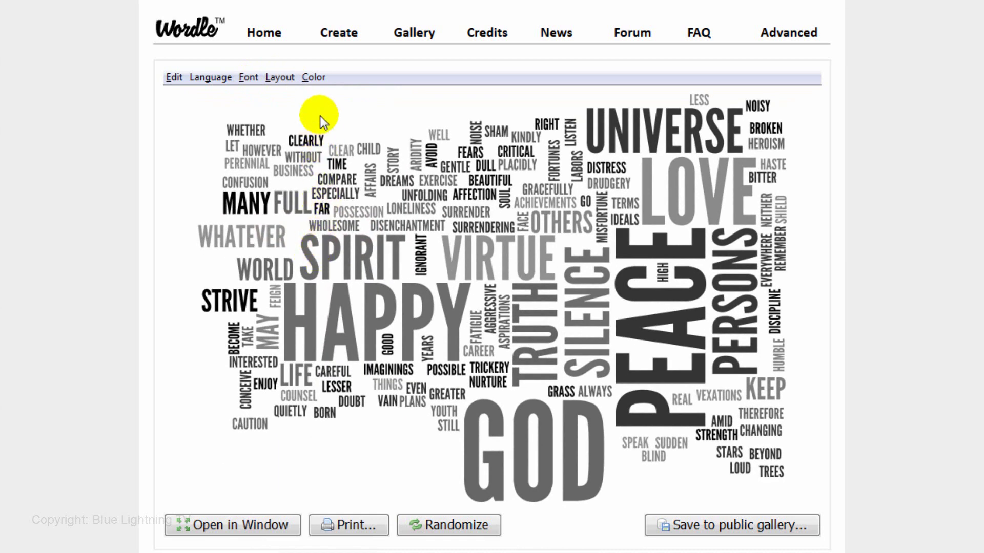
{"action": "left_click", "coordinate": [312, 78]}
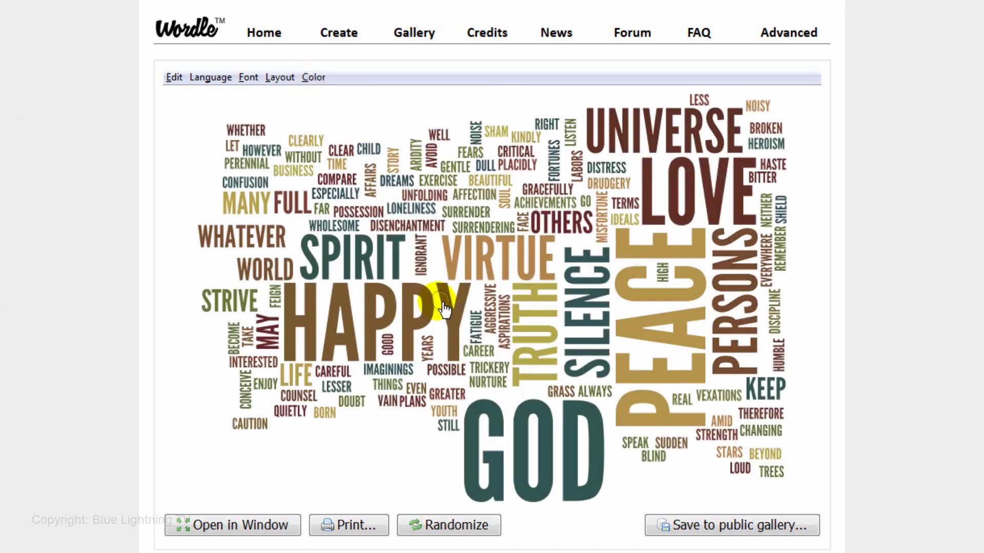
- Apply the Milk Paints palette, show the cloud in a maximized window, and screenshot it
{"action": "left_click", "coordinate": [442, 301]}
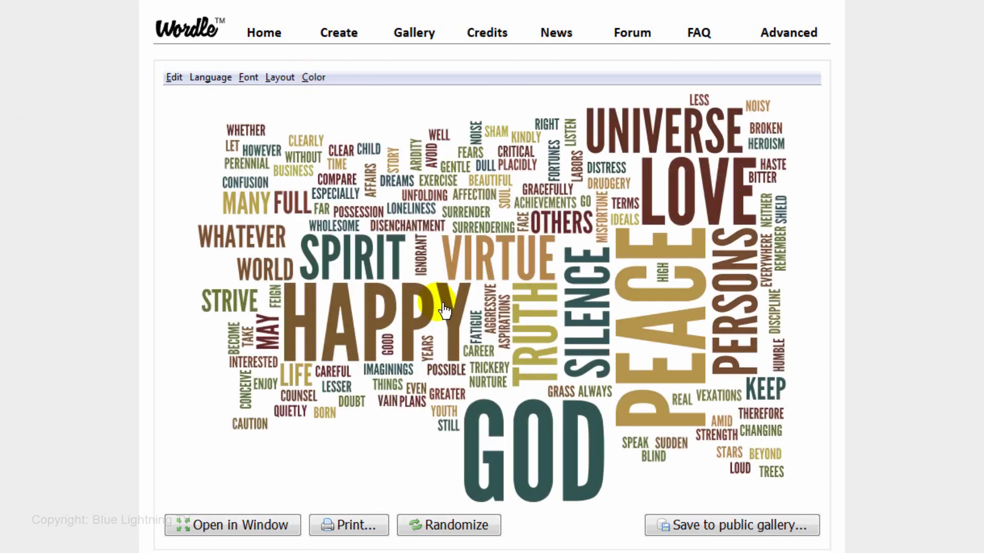
{"action": "left_click", "coordinate": [221, 526]}
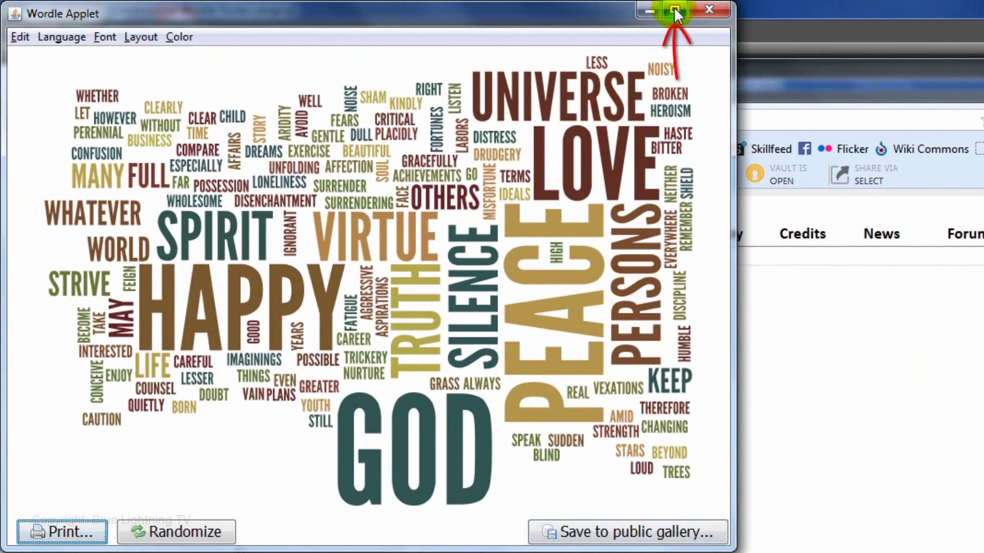
{"action": "left_click", "coordinate": [674, 7]}
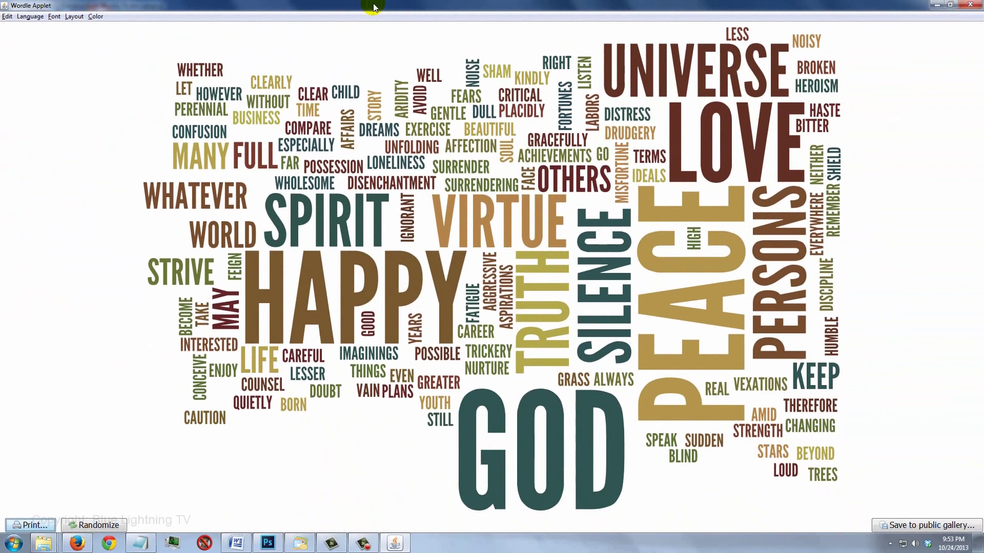
{"action": "key", "text": "Print"}
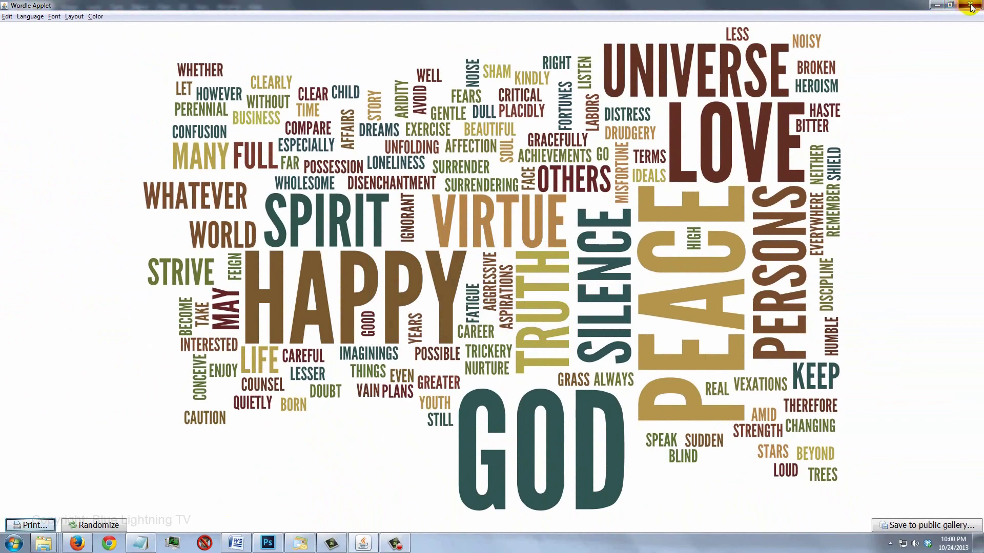
- Close the Wordle window and create a new 1920×1080 Photoshop document
{"action": "left_click", "coordinate": [971, 6]}
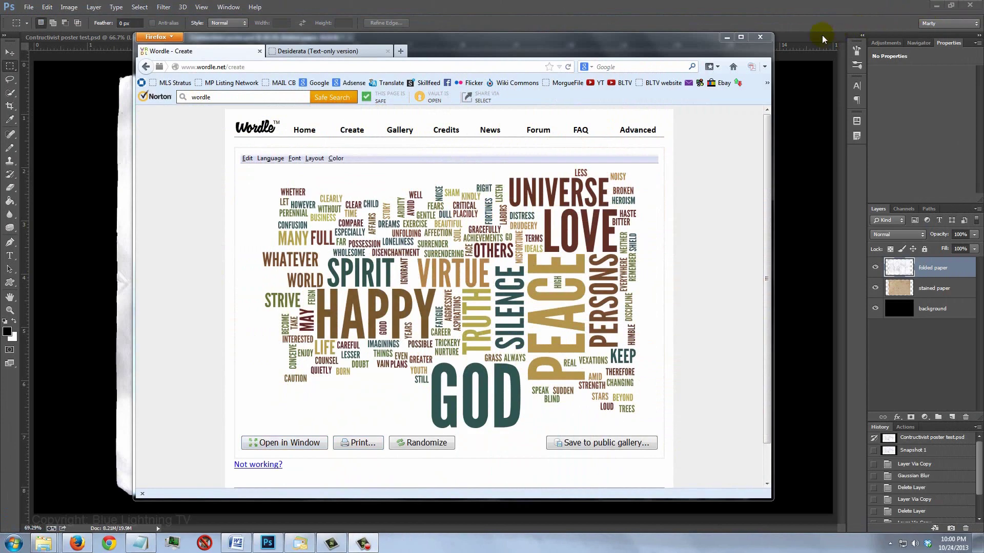
{"action": "left_click", "coordinate": [726, 37]}
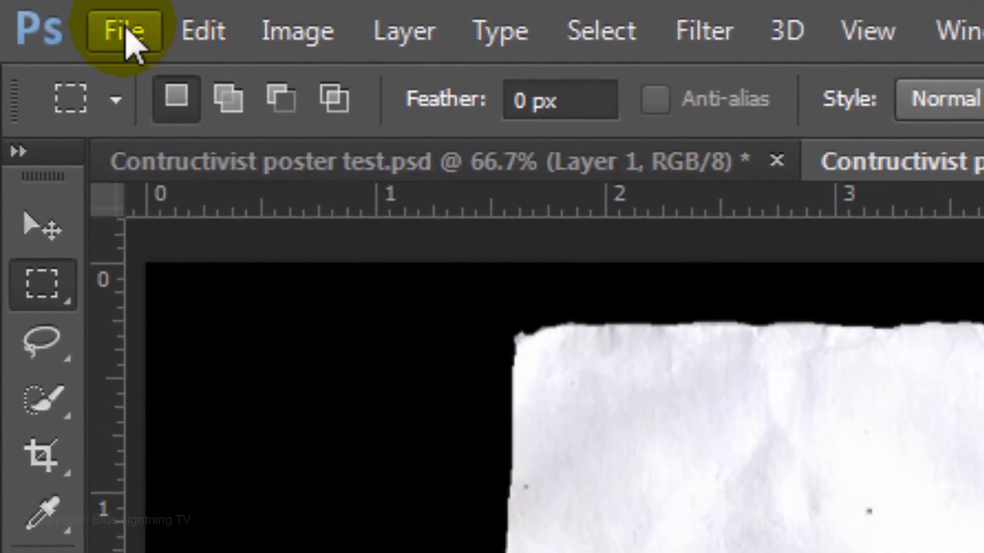
{"action": "left_click", "coordinate": [126, 34]}
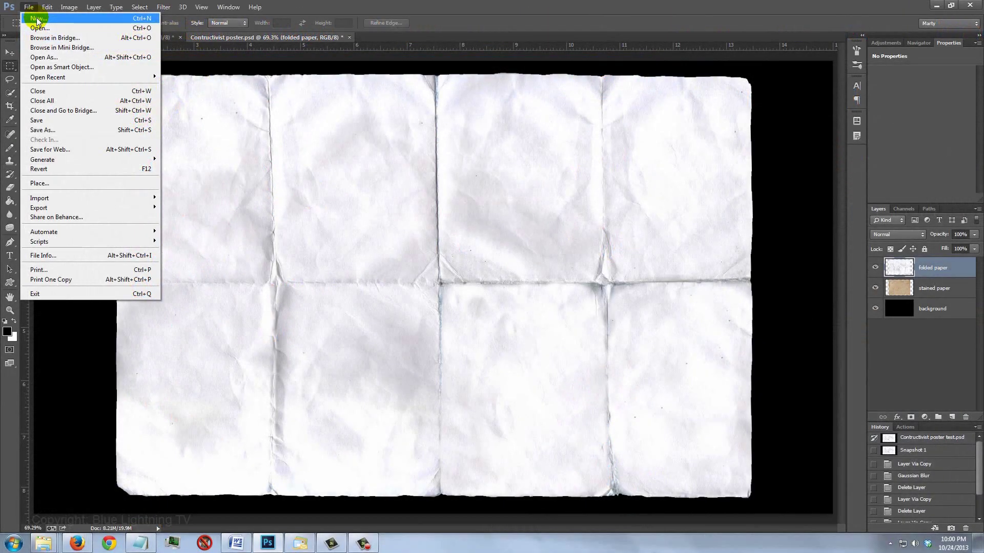
{"action": "left_click", "coordinate": [159, 79]}
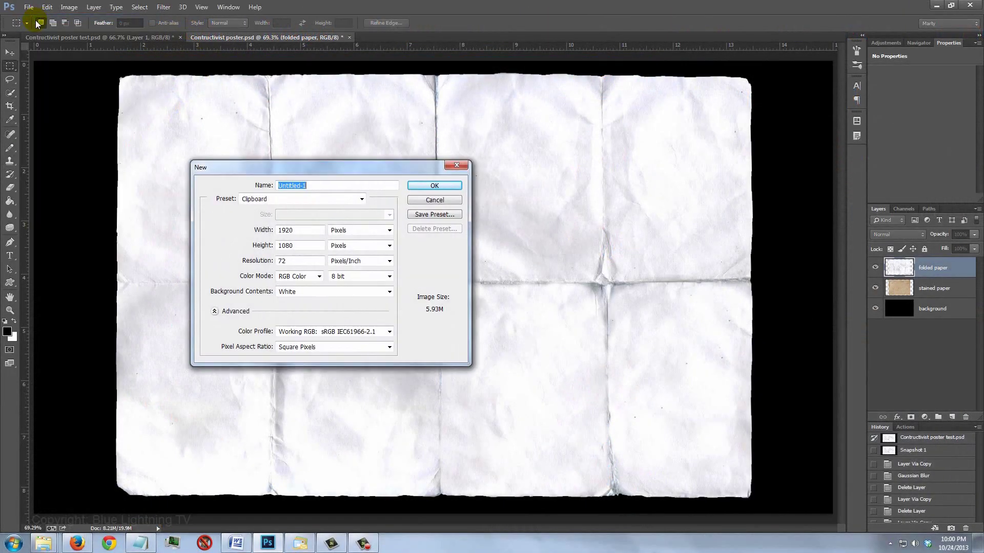
{"action": "left_click", "coordinate": [428, 187]}
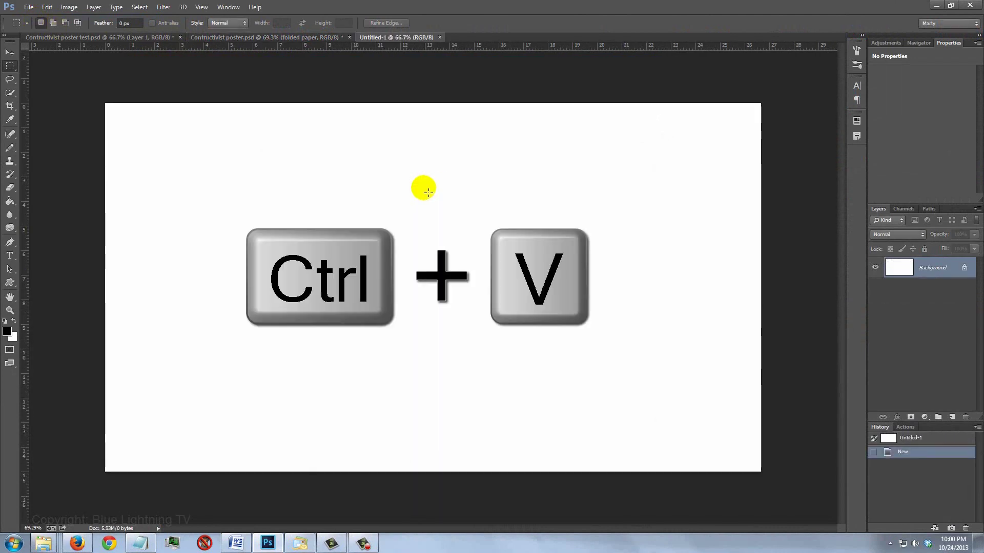
- Paste the screenshot, merge it into the Background, and copy the whole canvas
{"action": "key", "text": "ctrl+v"}
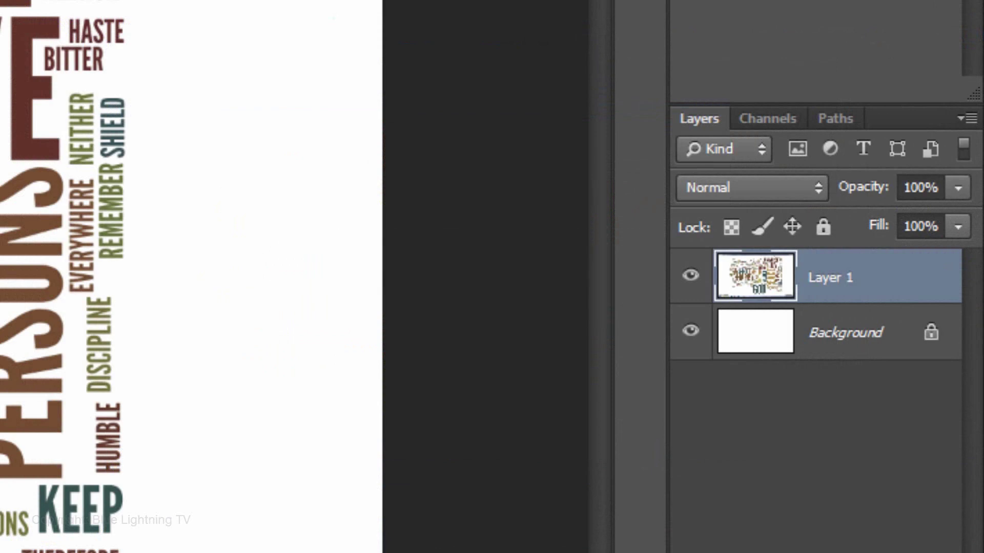
{"action": "key", "text": "ctrl+e"}
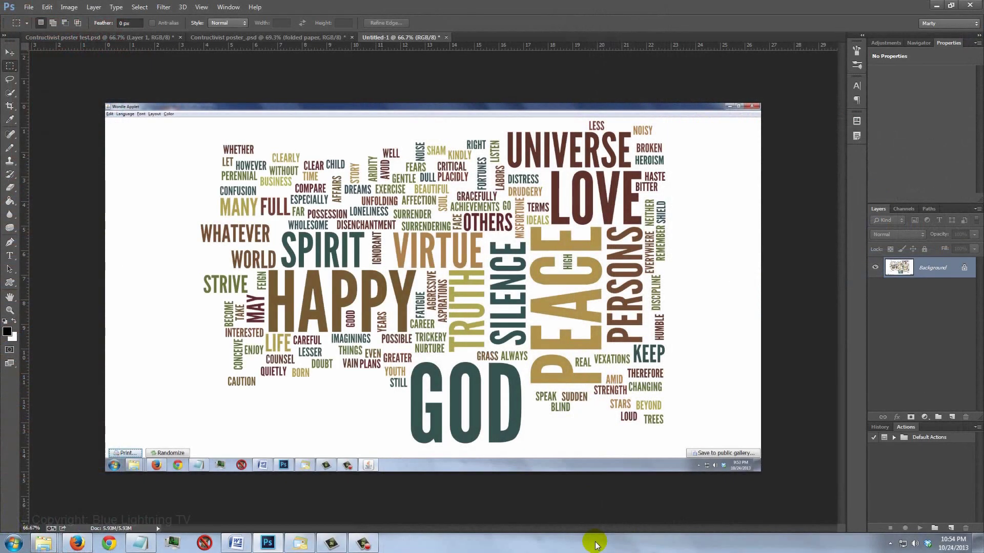
{"action": "key", "text": "ctrl+a"}
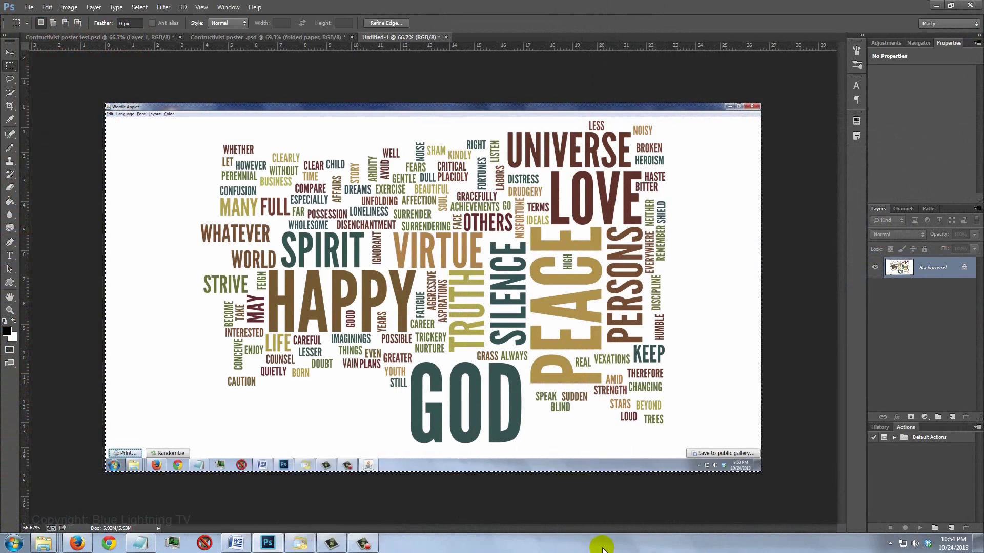
{"action": "key", "text": "ctrl+c"}
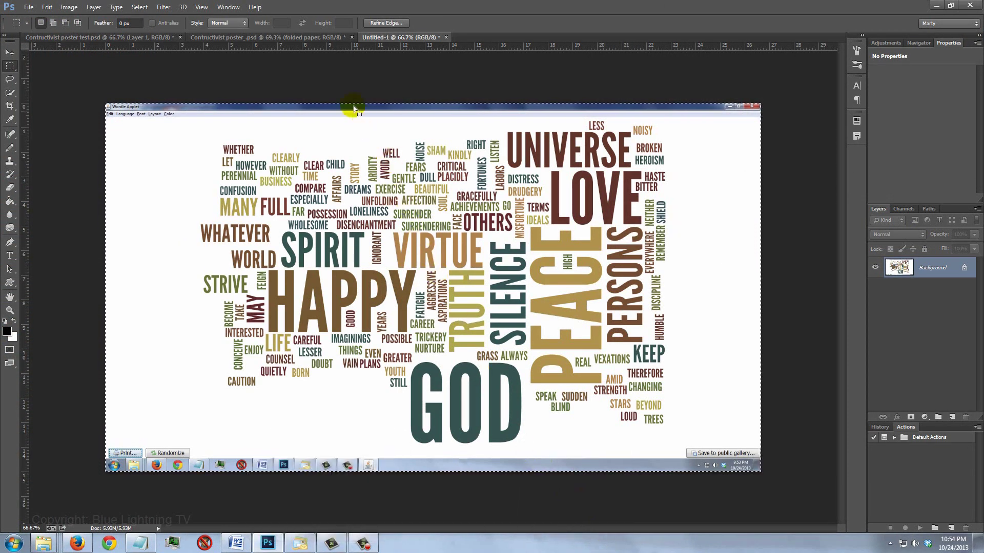
- Paste the word cloud into the poster and fill the captured window frame with white
{"action": "left_click", "coordinate": [318, 38]}
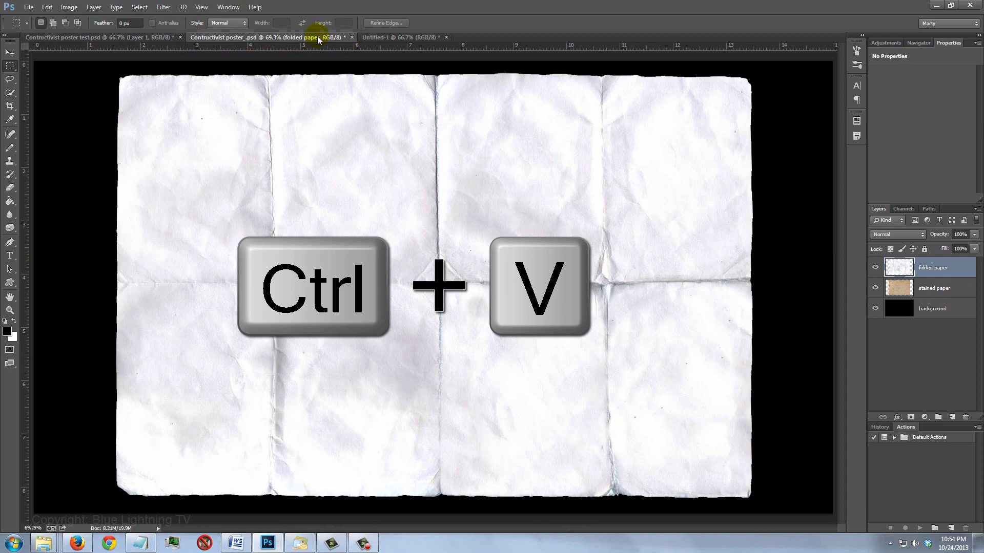
{"action": "key", "text": "ctrl+v"}
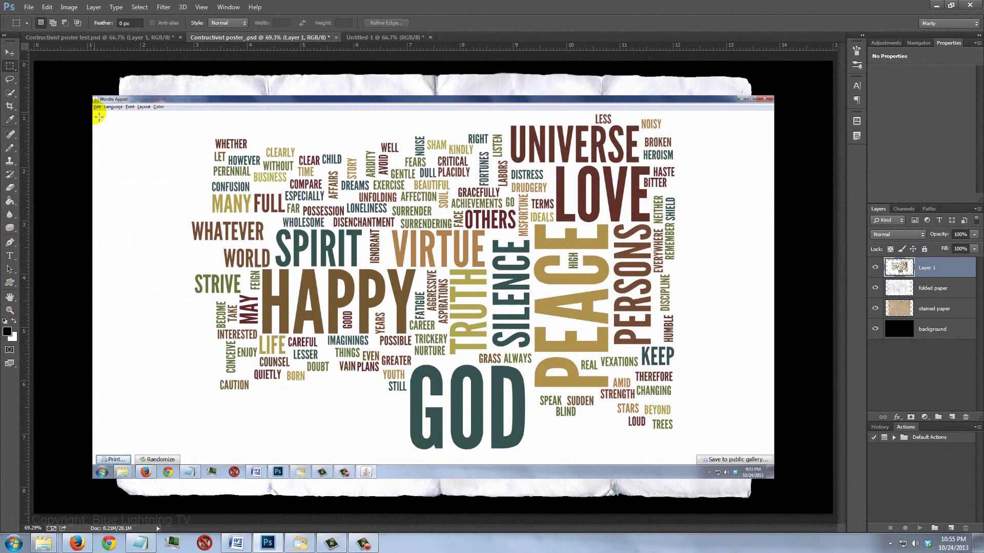
{"action": "left_click_drag", "start_coordinate": [94, 111], "coordinate": [761, 453]}
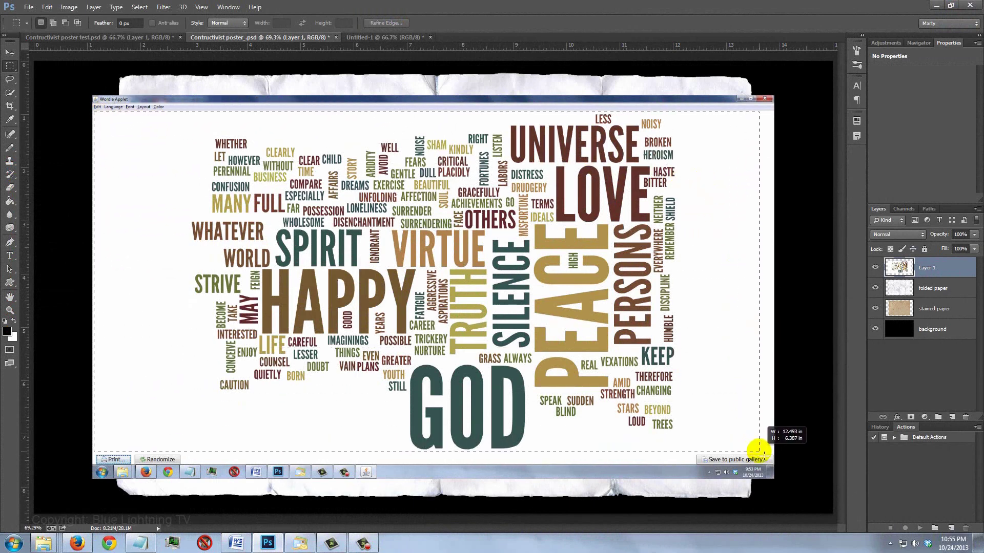
{"action": "key", "text": "ctrl+shift+i"}
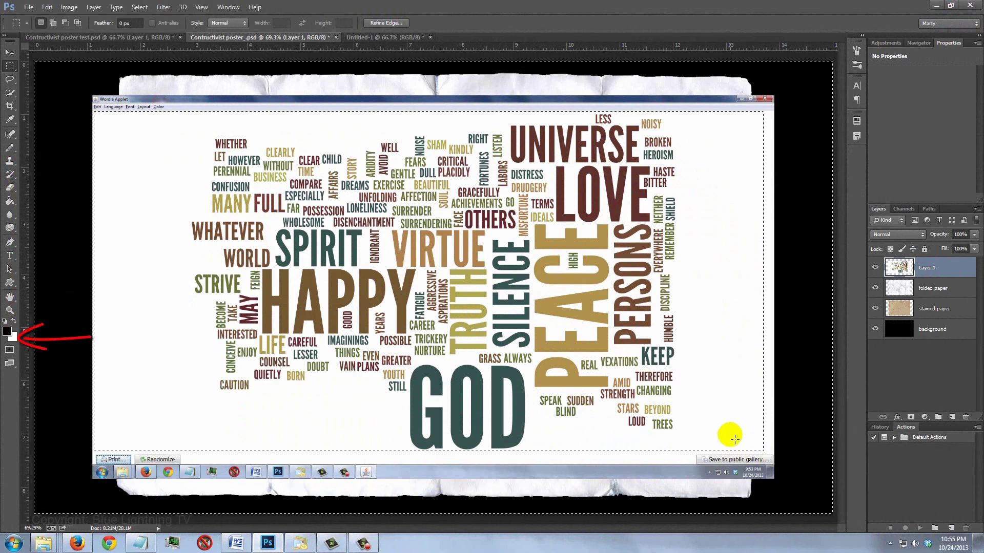
{"action": "key", "text": "ctrl+Delete"}
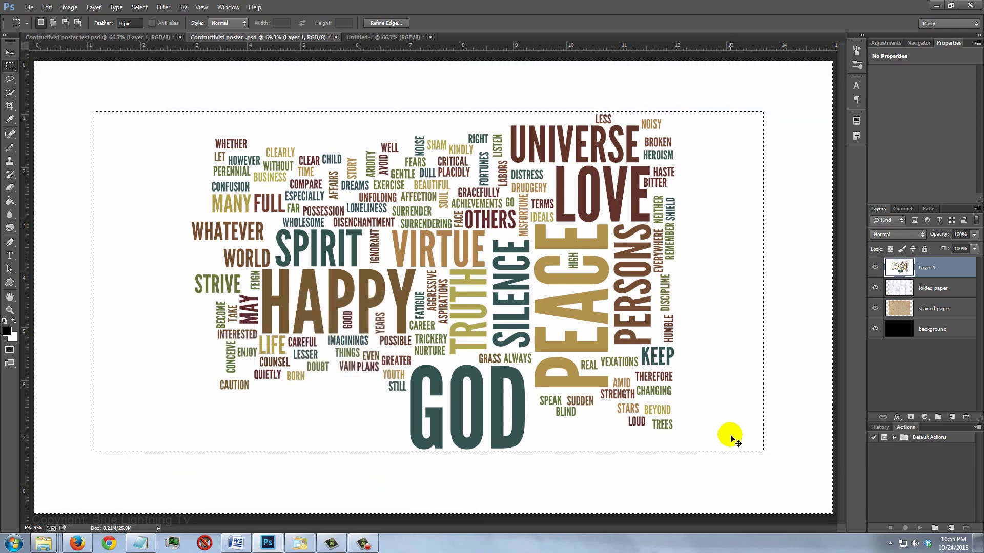
{"action": "key", "text": "ctrl+d"}
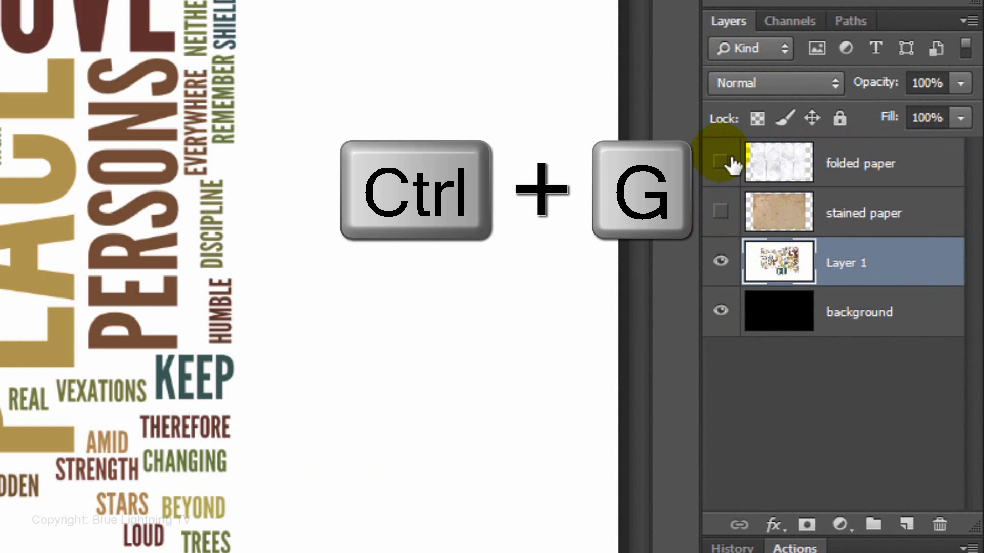
- Group the word-cloud layer into Group 1 and mask the group with the stained paper's torn outline
{"action": "key", "text": "ctrl+g"}
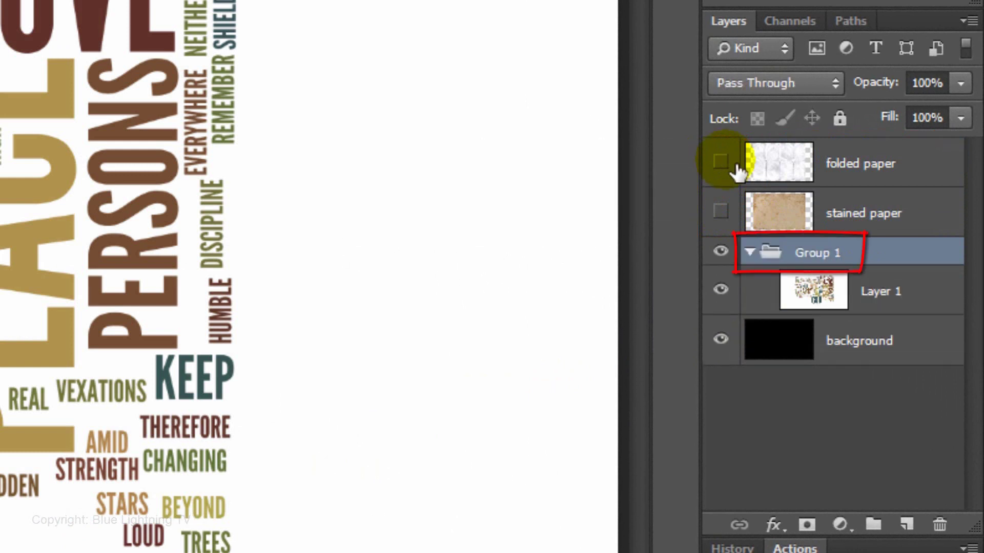
{"action": "left_click", "coordinate": [788, 220], "text": "ctrl"}
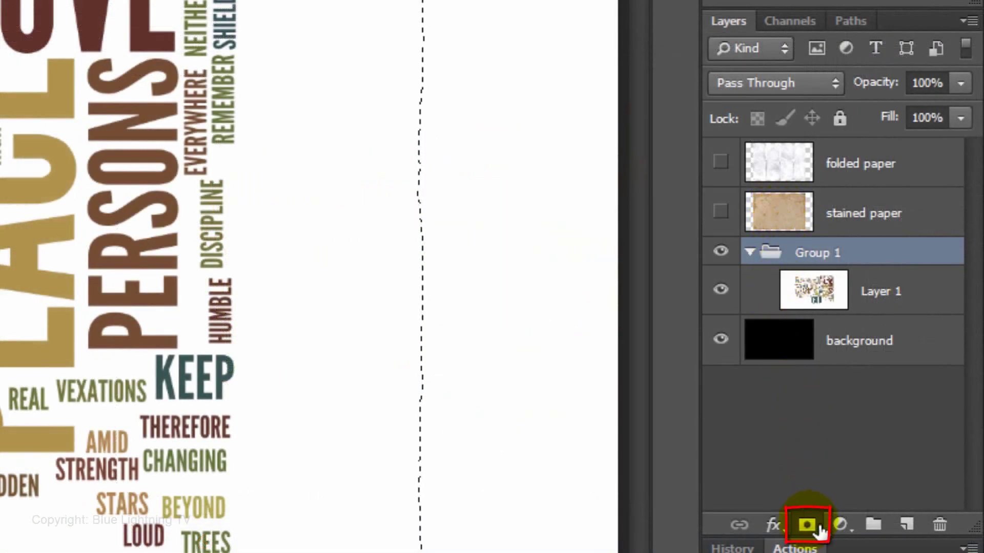
{"action": "left_click", "coordinate": [807, 525]}
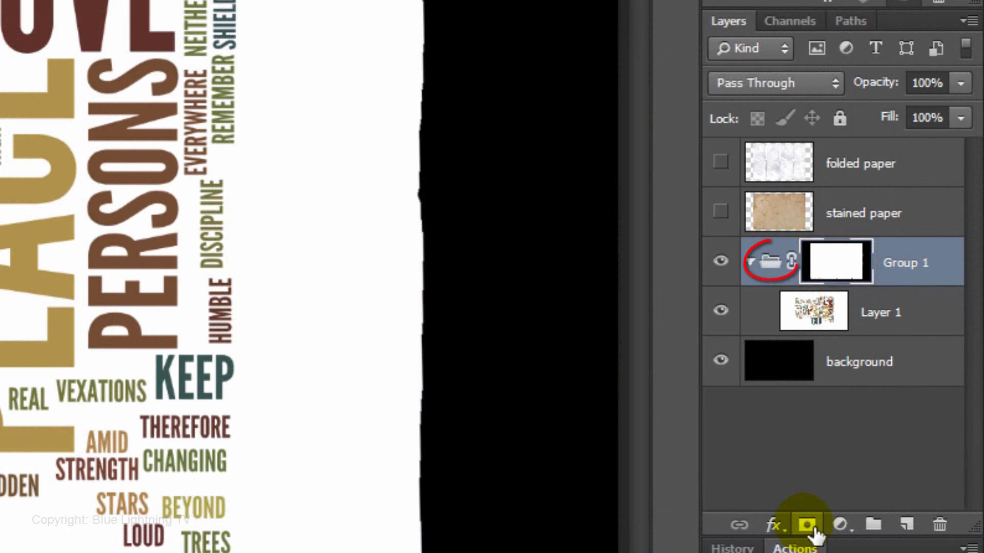
- Add Layer 2 above the word cloud and fill the margin outside the paper's border with white
{"action": "left_click", "coordinate": [820, 315]}
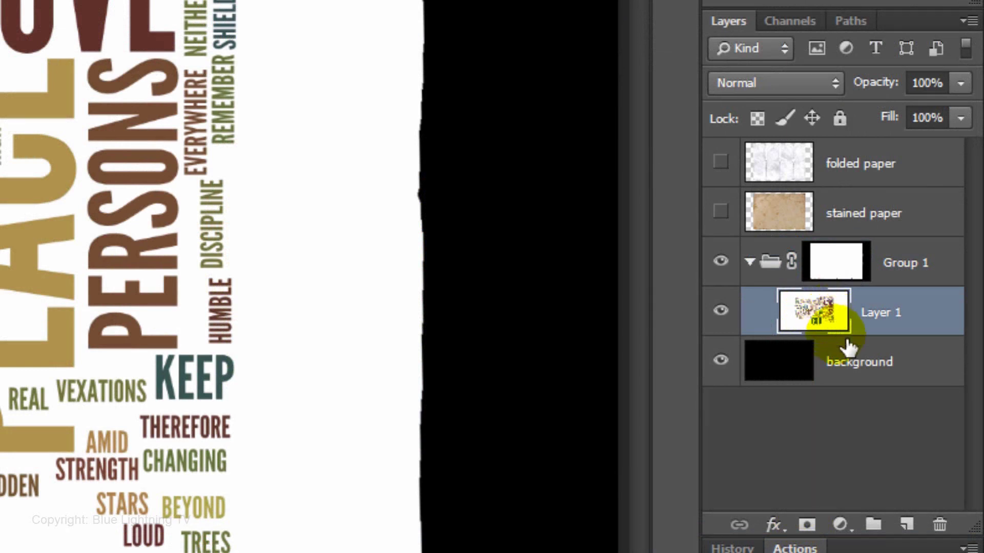
{"action": "left_click", "coordinate": [907, 524]}
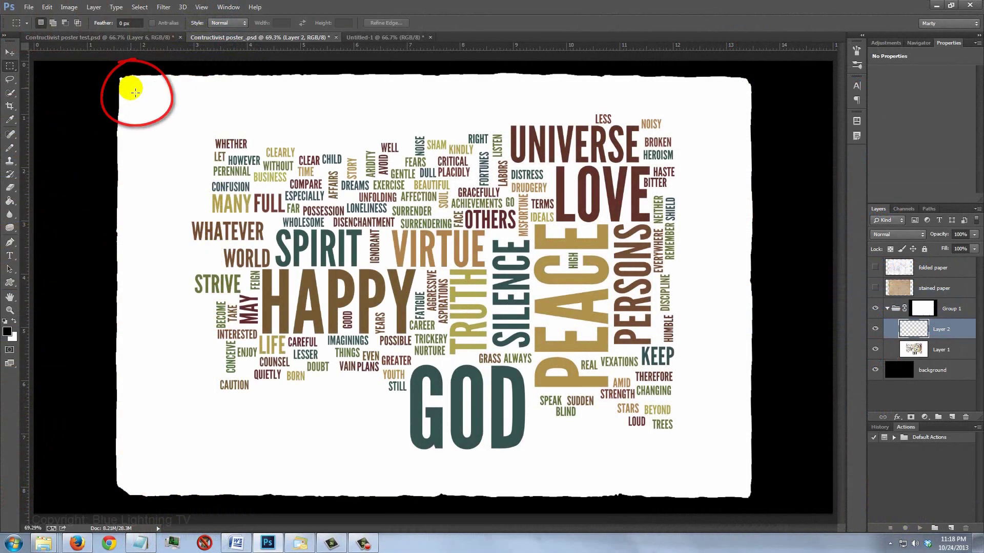
{"action": "left_click_drag", "start_coordinate": [131, 88], "coordinate": [738, 485]}
{"action": "key", "text": "ctrl+shift+i"}
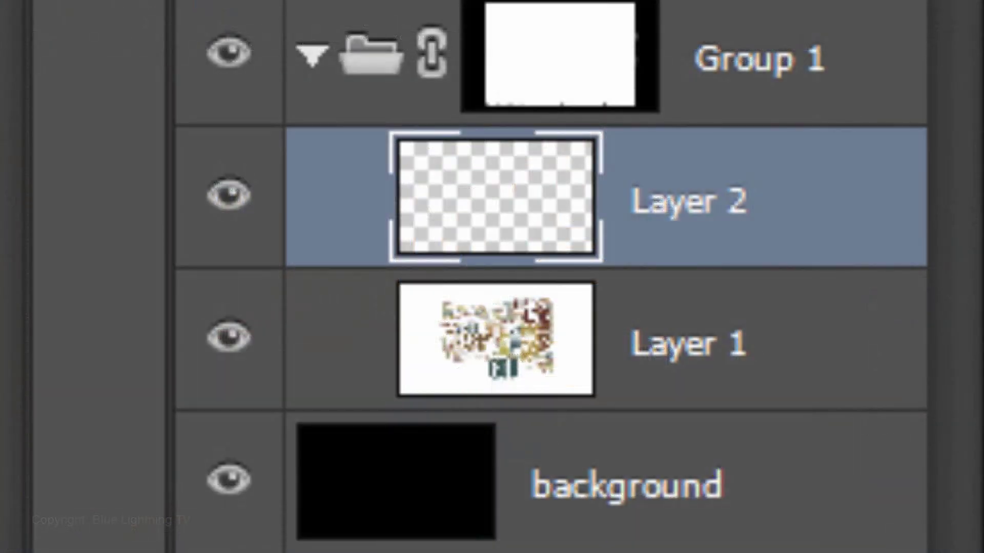
{"action": "key", "text": "ctrl+Delete"}
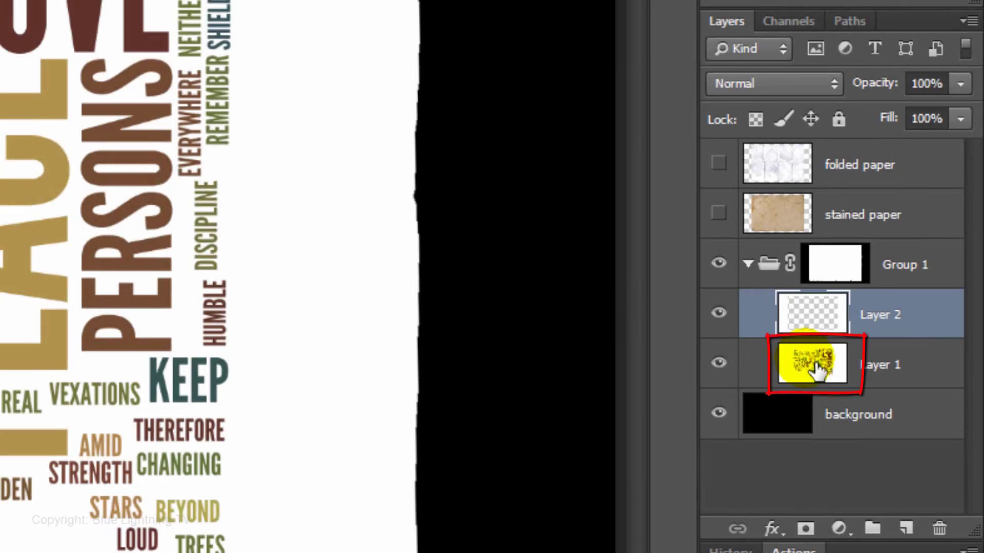
- On Layer 1, set the Pen tool to Shape mode with a brown #78582e fill sampled from HAPPY
{"action": "left_click", "coordinate": [818, 370]}
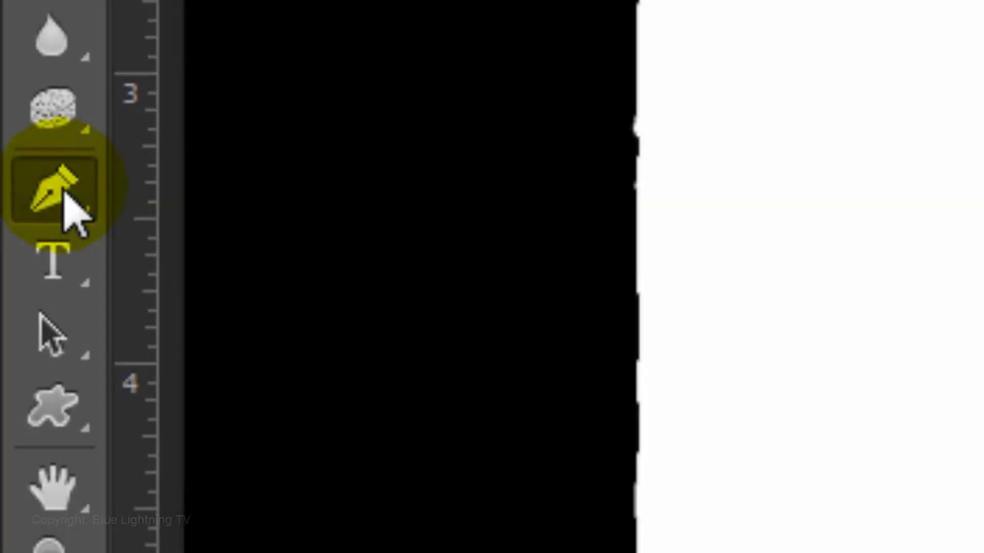
{"action": "right_click", "coordinate": [66, 209]}
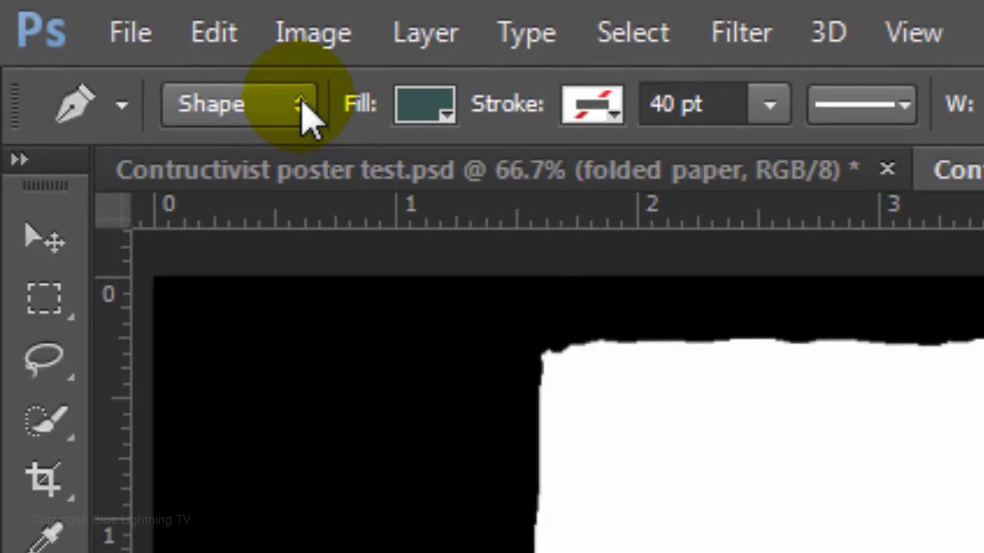
{"action": "left_click", "coordinate": [303, 107]}
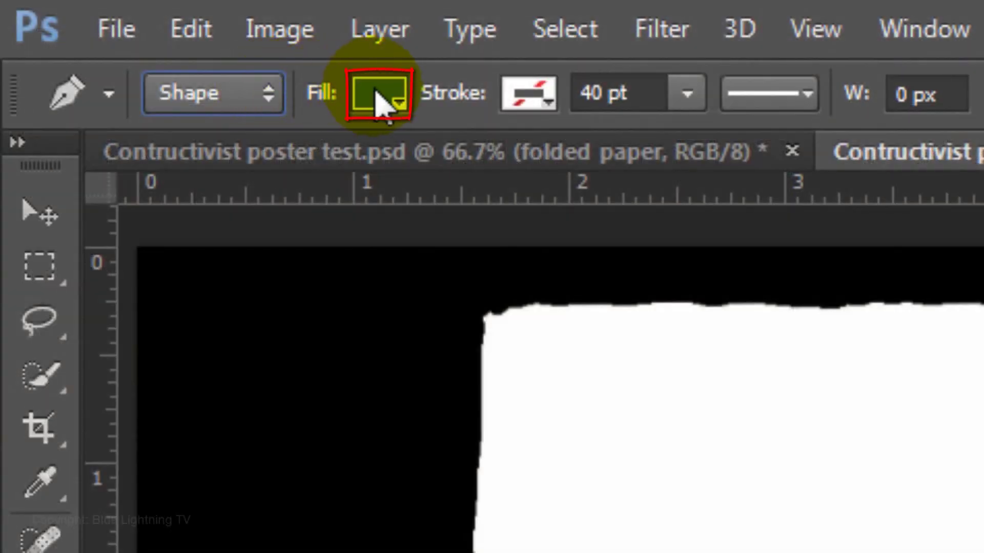
{"action": "left_click", "coordinate": [382, 103]}
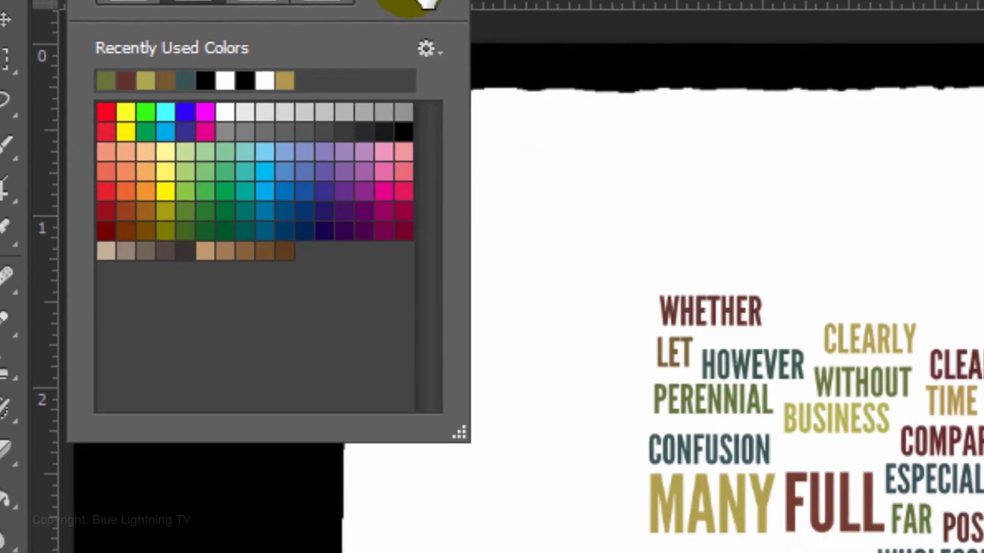
{"action": "left_click", "coordinate": [575, 177]}
{"action": "left_click", "coordinate": [887, 380]}
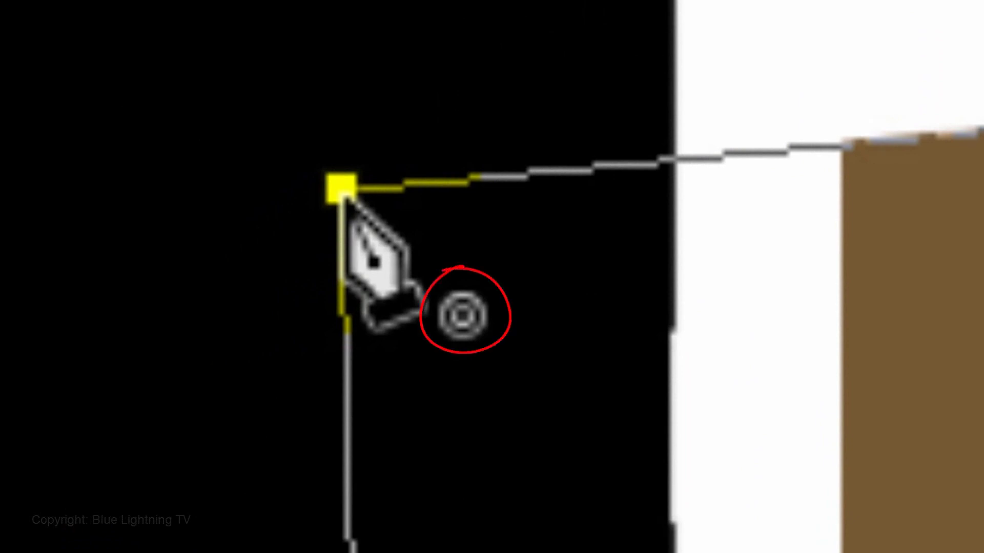
- Finish the brown corner shape, then draw an olive angular band across the top edge
{"action": "left_click", "coordinate": [342, 194]}
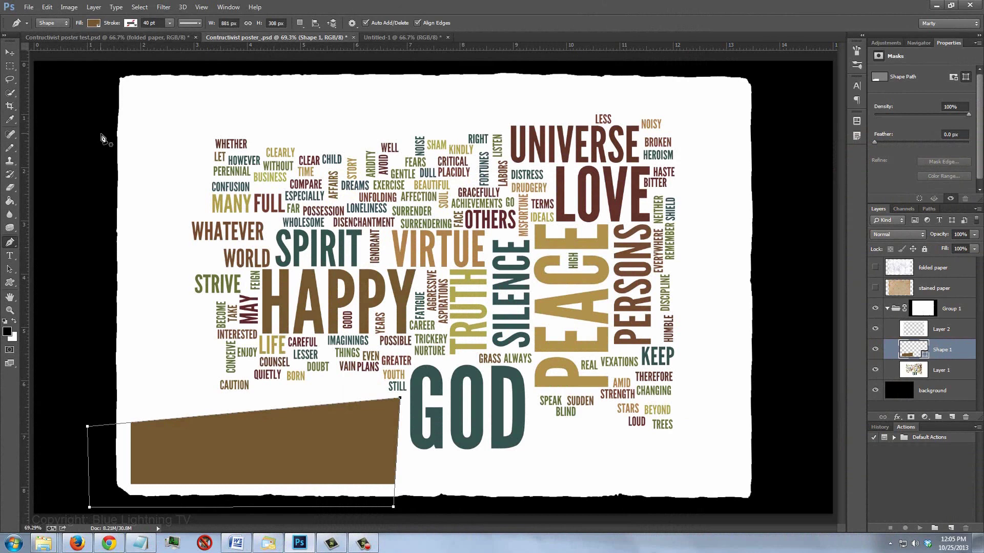
{"action": "key", "text": "Return"}
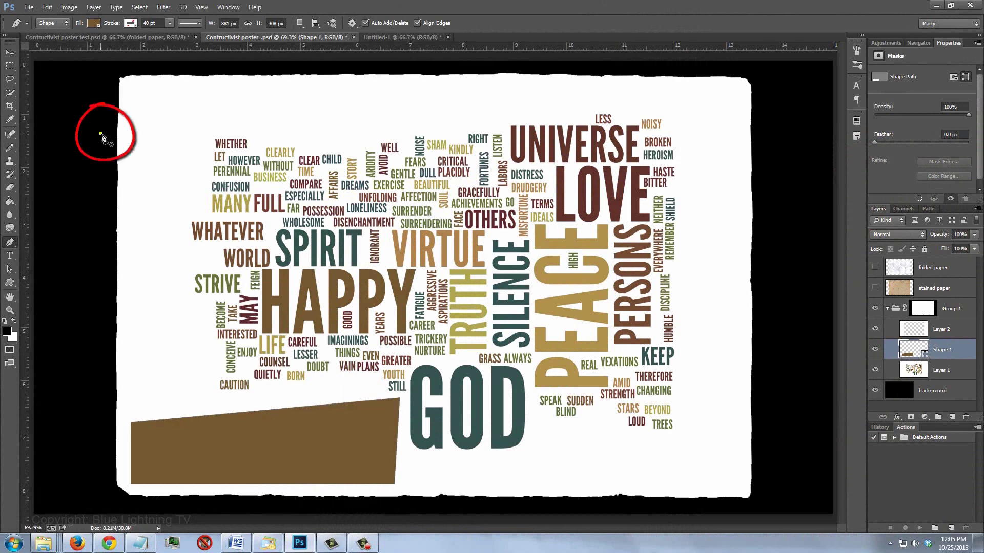
{"action": "left_click", "coordinate": [101, 133]}
{"action": "left_click", "coordinate": [763, 91]}
{"action": "left_click", "coordinate": [764, 69]}
{"action": "left_click", "coordinate": [91, 68]}
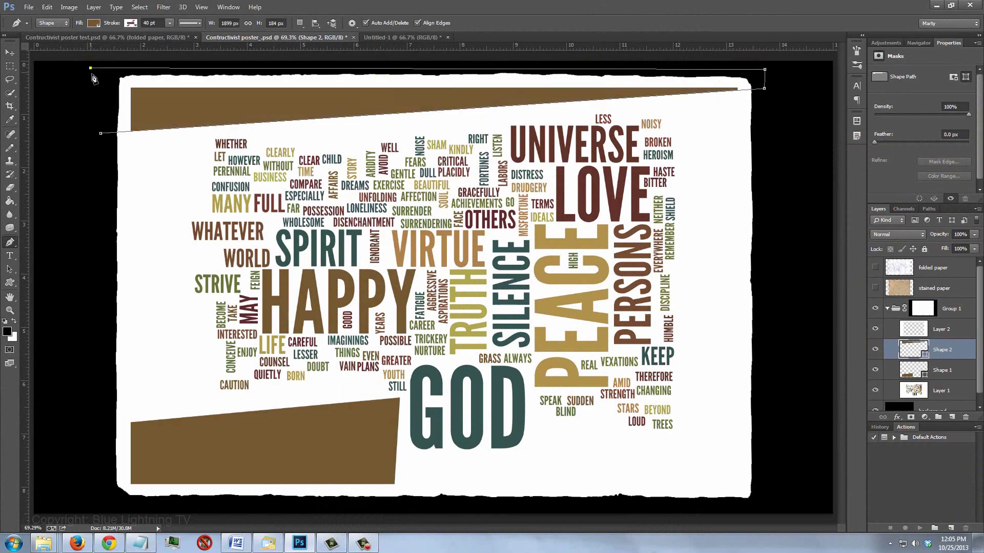
{"action": "left_click", "coordinate": [100, 135]}
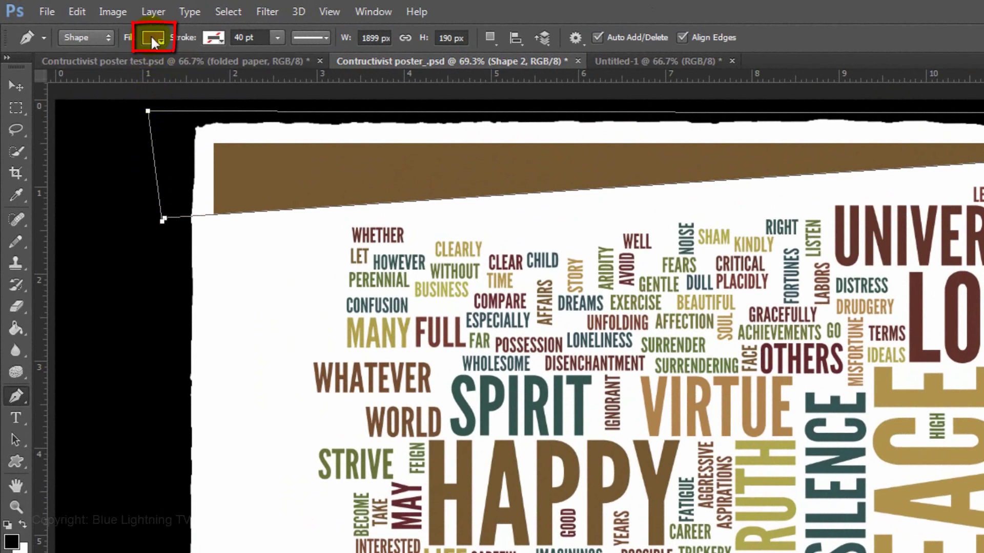
{"action": "left_click", "coordinate": [151, 36]}
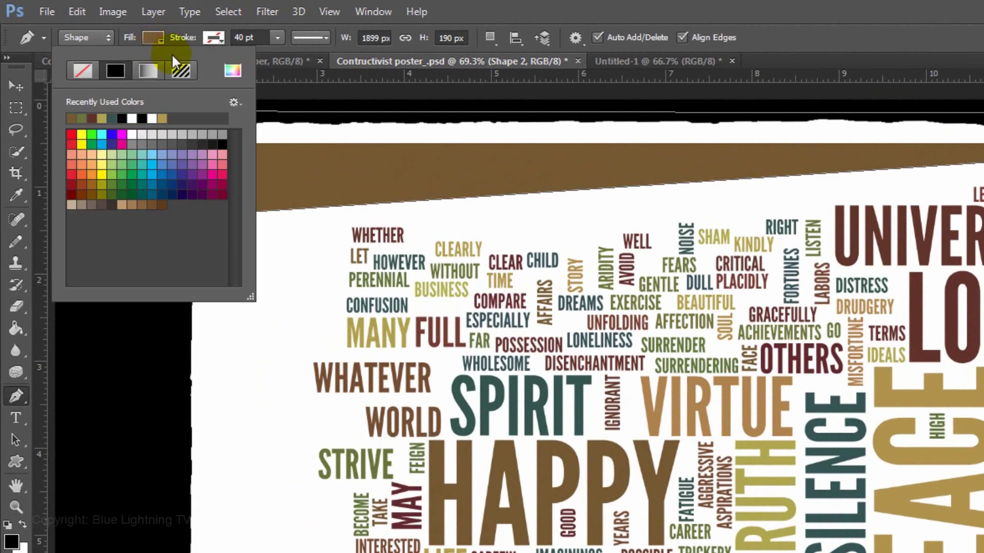
{"action": "left_click", "coordinate": [232, 70]}
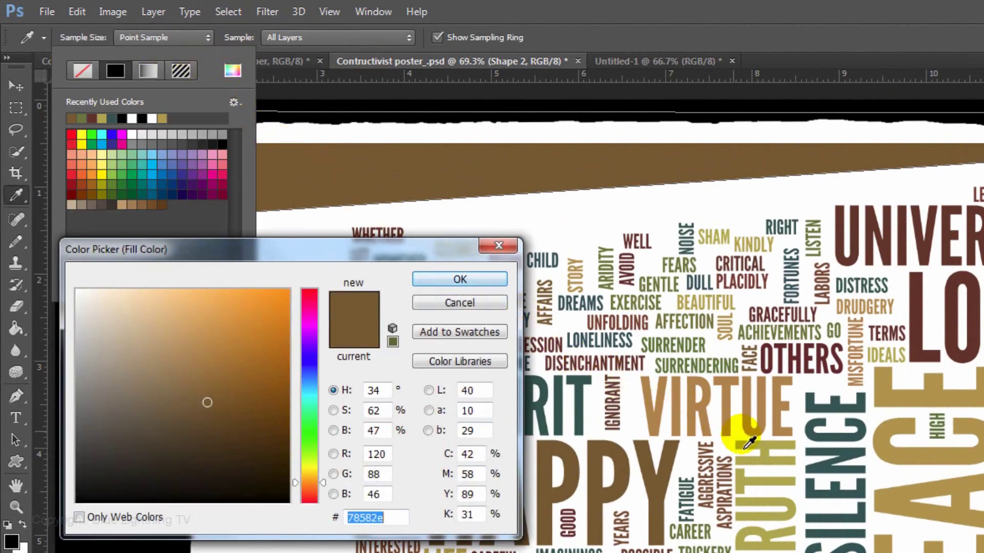
{"action": "left_click", "coordinate": [768, 455]}
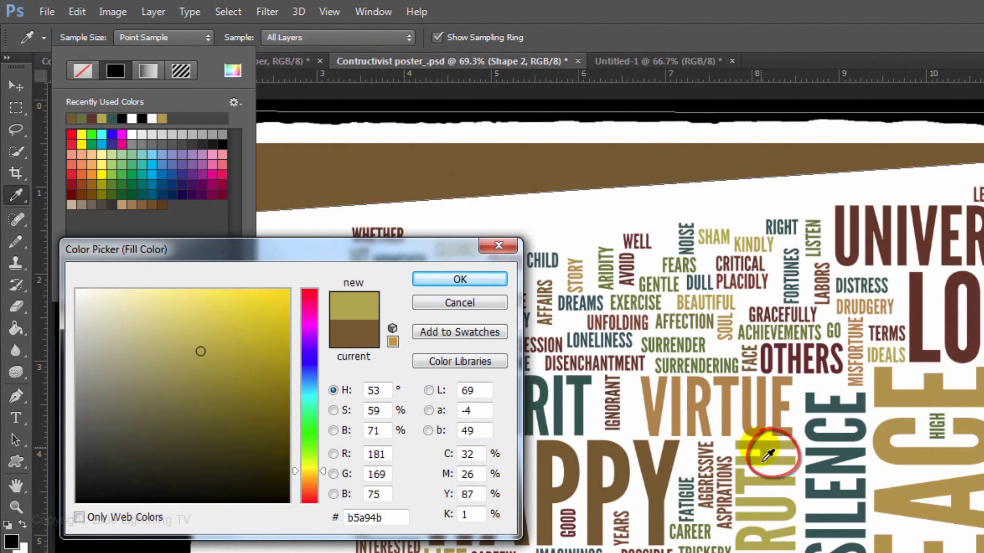
{"action": "left_click", "coordinate": [459, 279]}
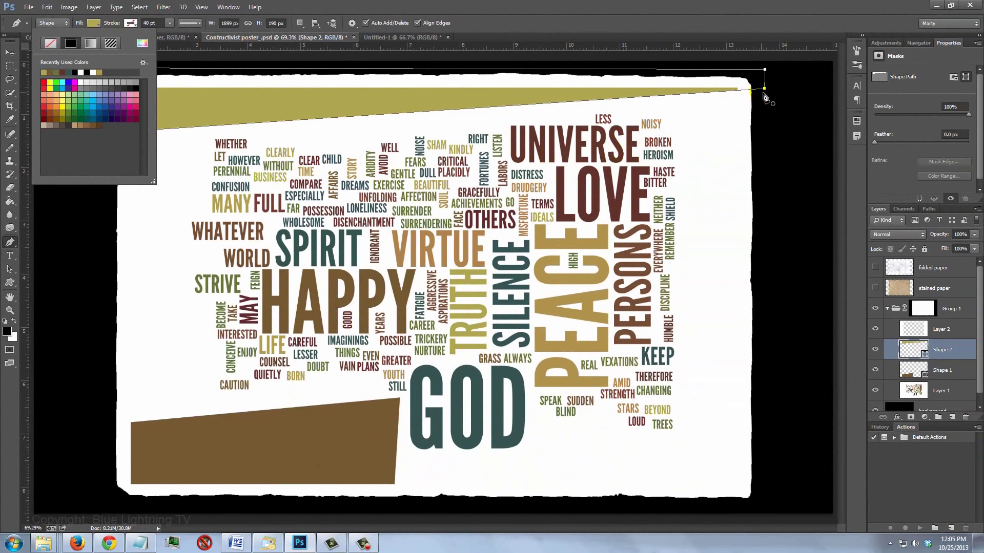
- Draw a dark teal angular band down the right edge, colour sampled from GOD
{"action": "left_click", "coordinate": [764, 96]}
{"action": "left_click", "coordinate": [760, 93]}
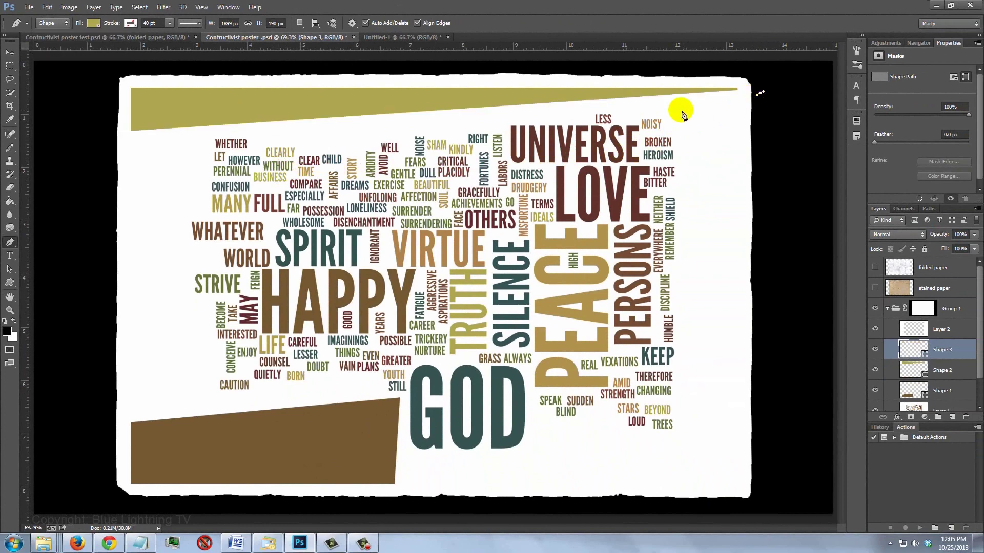
{"action": "left_click", "coordinate": [680, 117]}
{"action": "left_click", "coordinate": [698, 499]}
{"action": "left_click", "coordinate": [778, 505]}
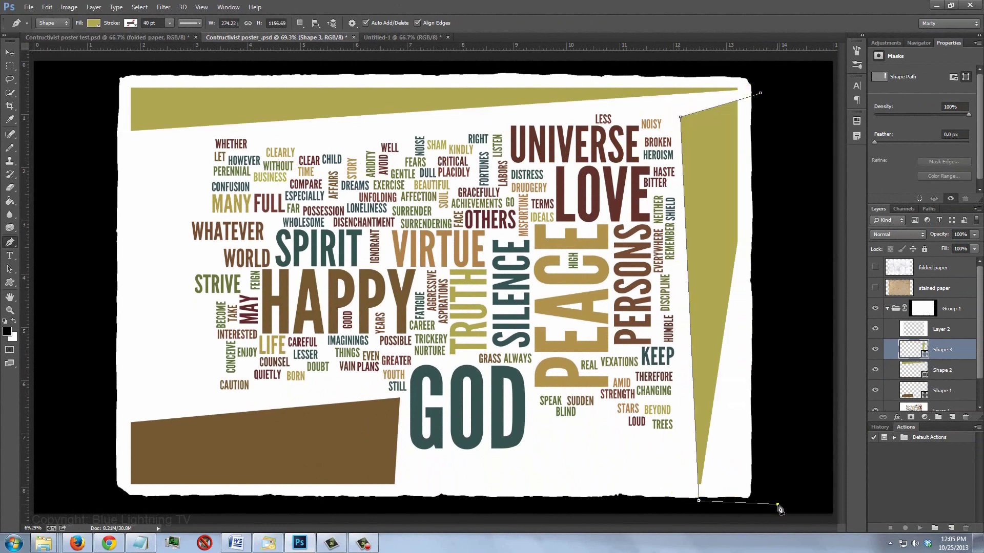
{"action": "left_click", "coordinate": [760, 92]}
{"action": "left_click", "coordinate": [94, 24]}
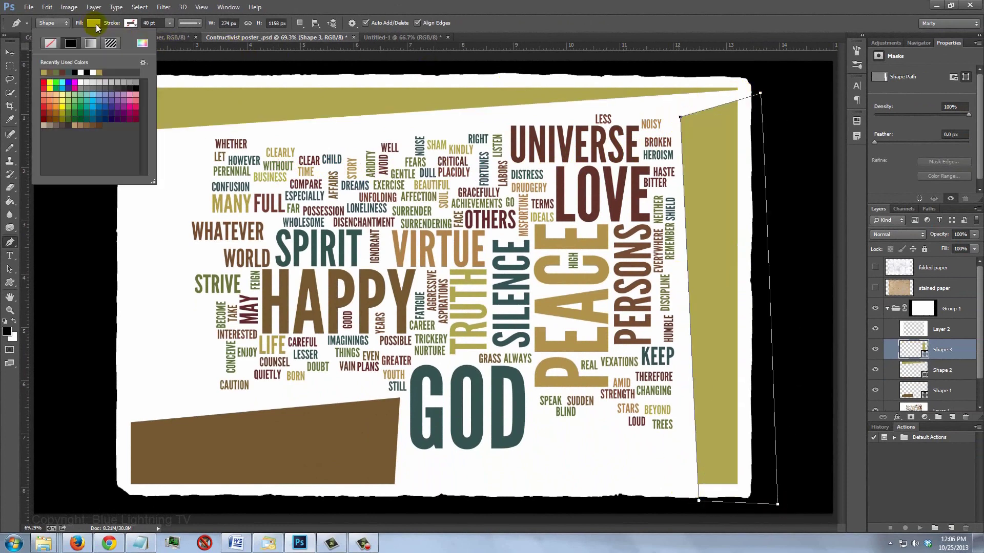
{"action": "left_click", "coordinate": [142, 43]}
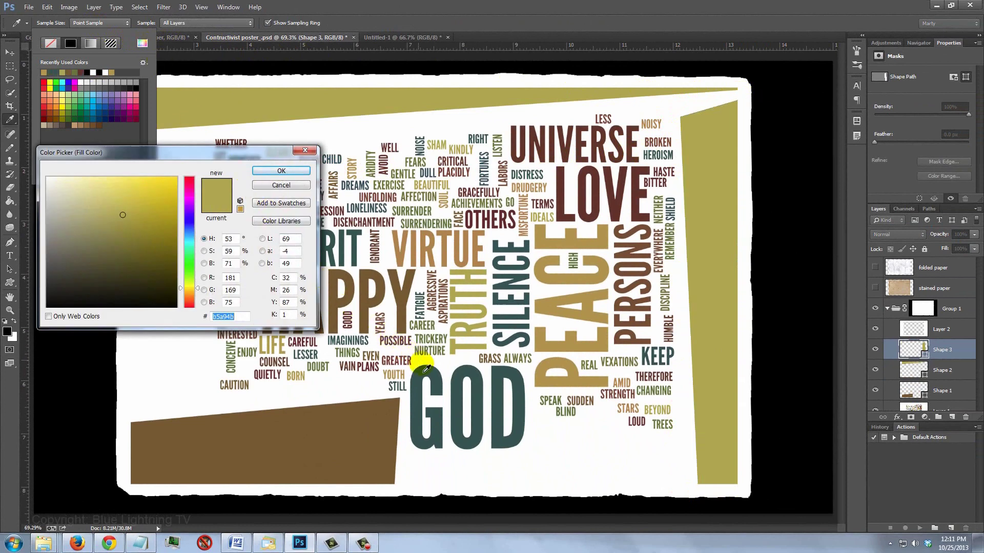
{"action": "left_click", "coordinate": [425, 373]}
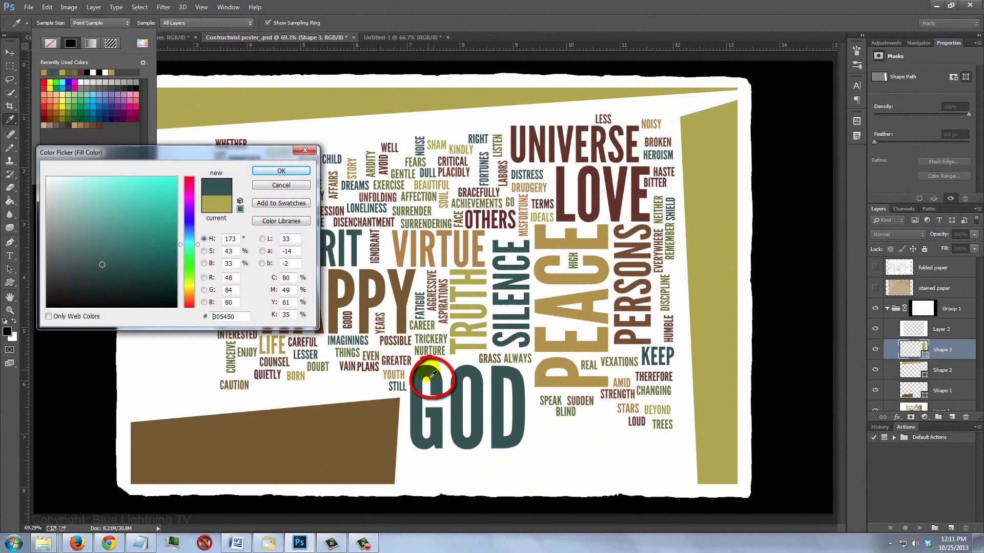
{"action": "left_click", "coordinate": [282, 170]}
- Draw an olive angular band along the bottom edge
{"action": "left_click", "coordinate": [416, 503]}
{"action": "left_click", "coordinate": [410, 462]}
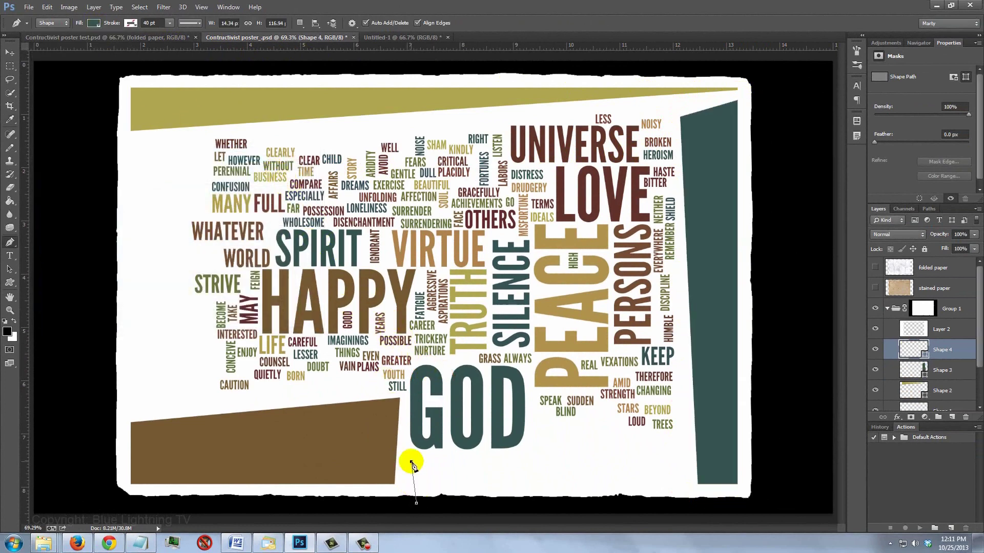
{"action": "left_click", "coordinate": [689, 437]}
{"action": "left_click", "coordinate": [686, 505]}
{"action": "left_click", "coordinate": [416, 504]}
{"action": "left_click", "coordinate": [98, 24]}
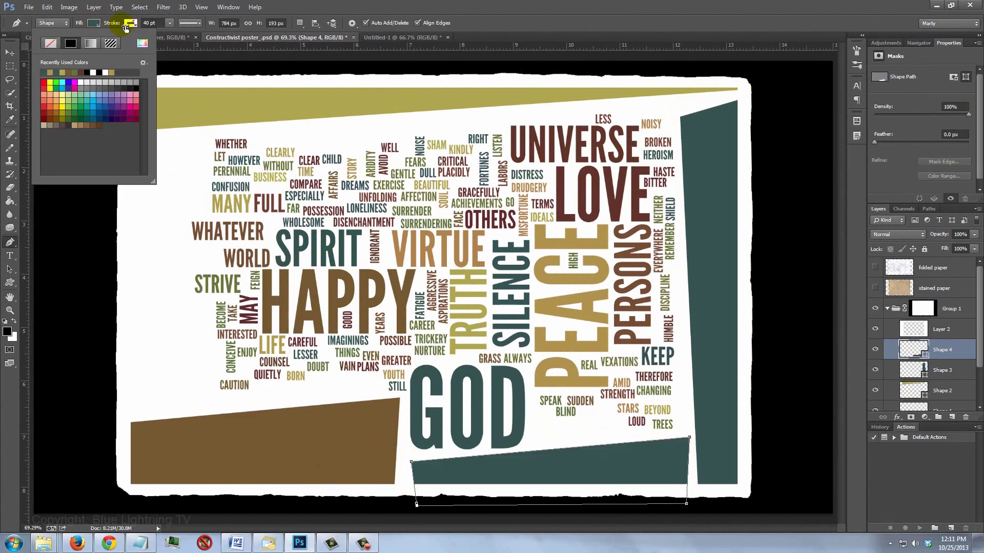
{"action": "left_click", "coordinate": [142, 43]}
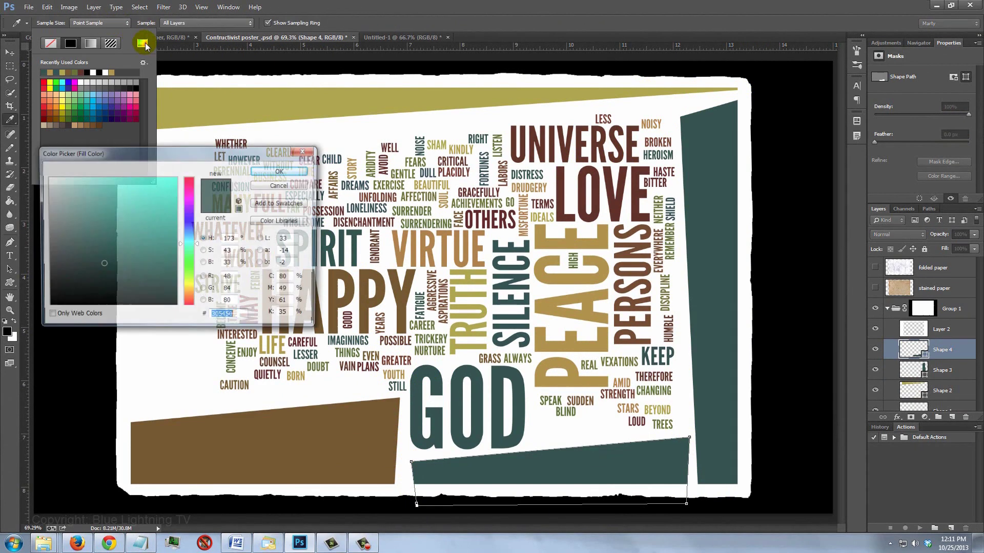
{"action": "left_click", "coordinate": [484, 204]}
{"action": "left_click", "coordinate": [306, 172]}
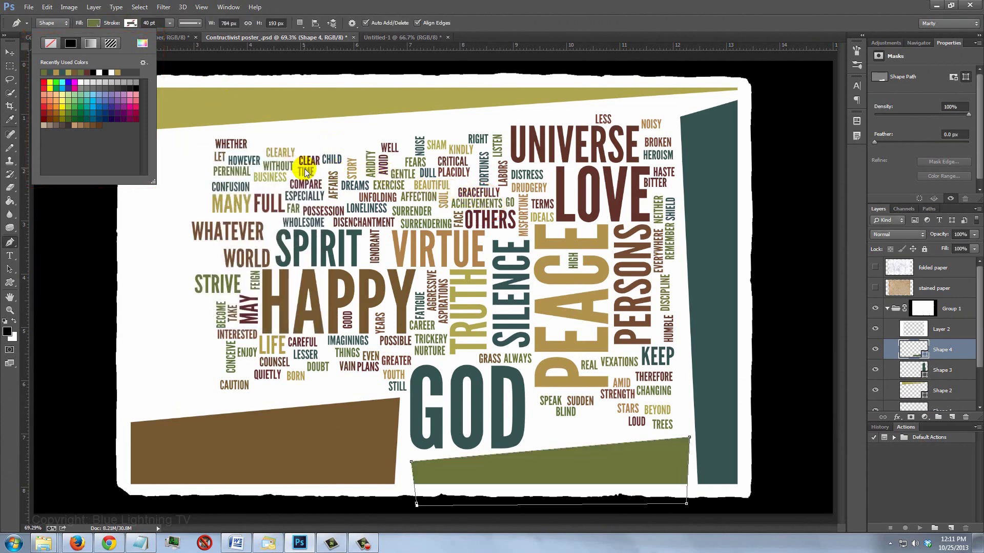
{"action": "key", "text": "Return"}
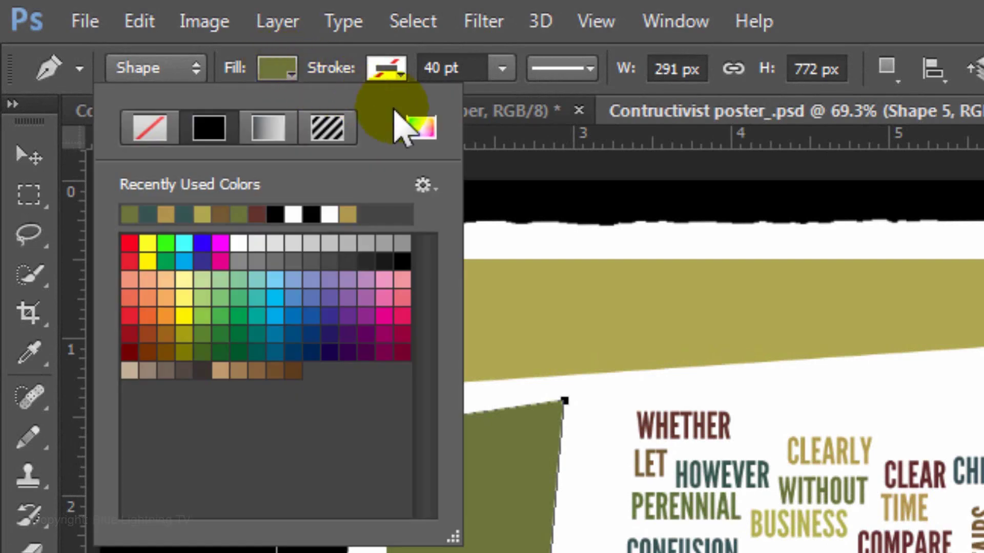
- Fill the left band maroon #633025 sampled from LOVE, commit it, and hide the paths
{"action": "left_click", "coordinate": [405, 128]}
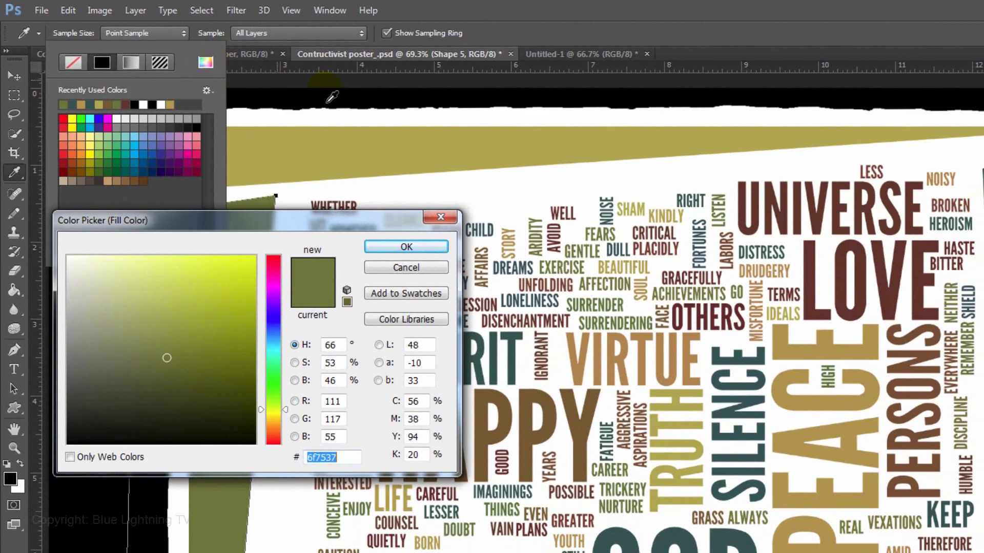
{"action": "left_click", "coordinate": [817, 281]}
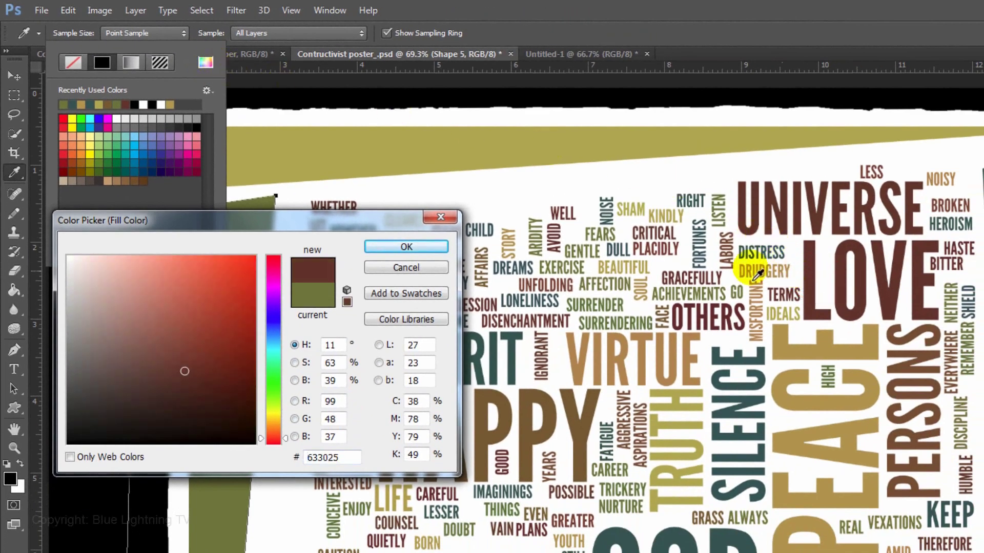
{"action": "left_click", "coordinate": [406, 247]}
{"action": "key", "text": "Return"}
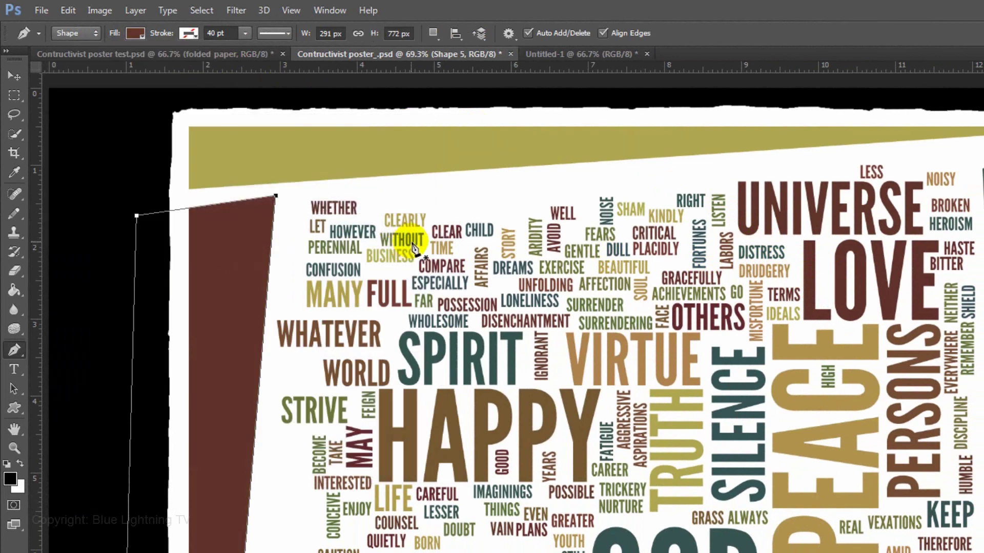
{"action": "key", "text": "ctrl+h"}
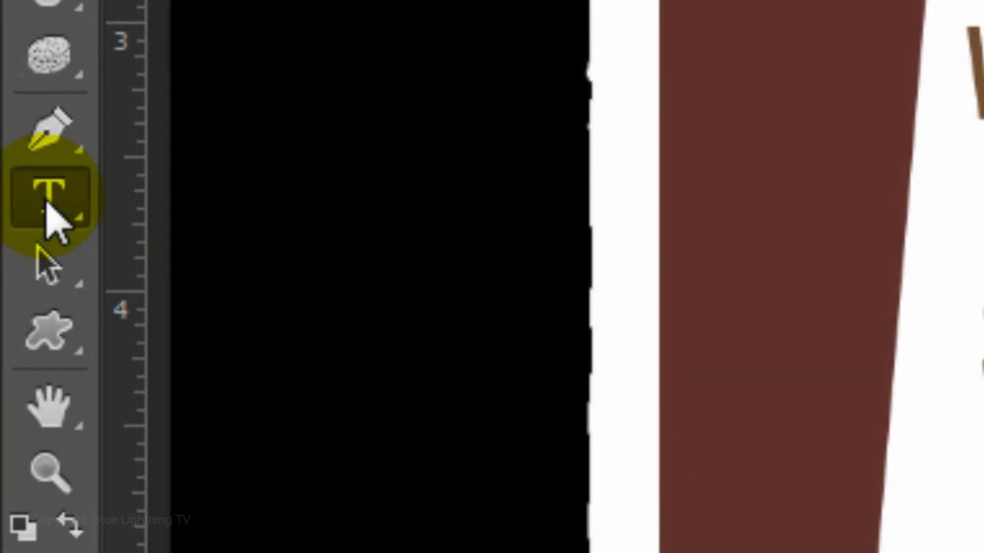
- Type the title DESIDERATA on the poster in League Gothic
{"action": "left_click_drag", "start_coordinate": [9, 257], "coordinate": [58, 257]}
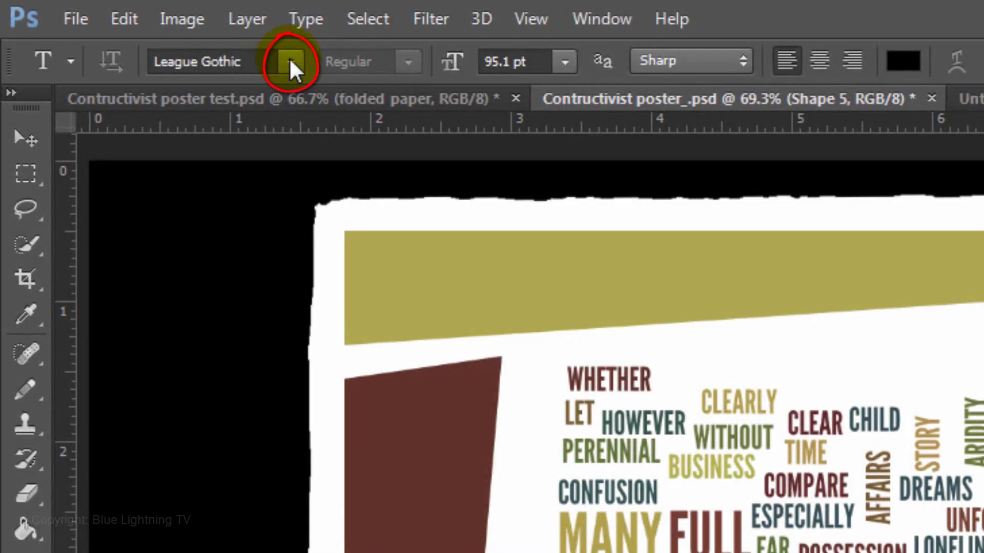
{"action": "left_click", "coordinate": [289, 57]}
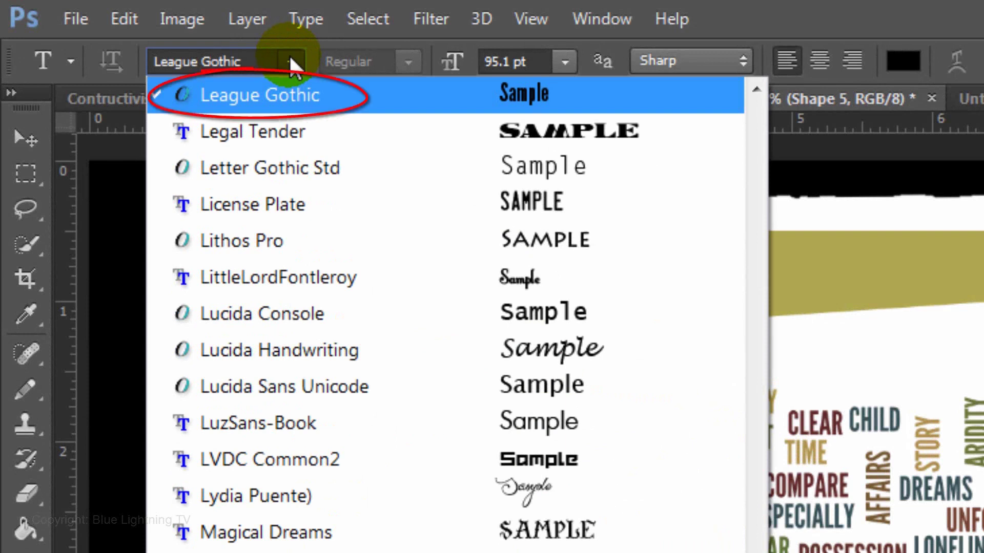
{"action": "left_click", "coordinate": [293, 63]}
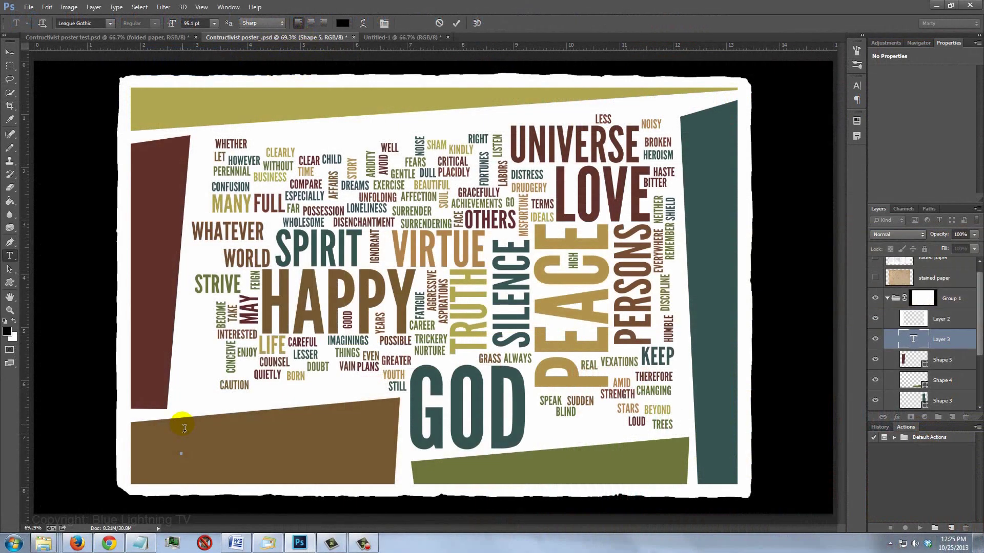
{"action": "left_click", "coordinate": [182, 427]}
{"action": "type", "text": "DESIDERATA"}
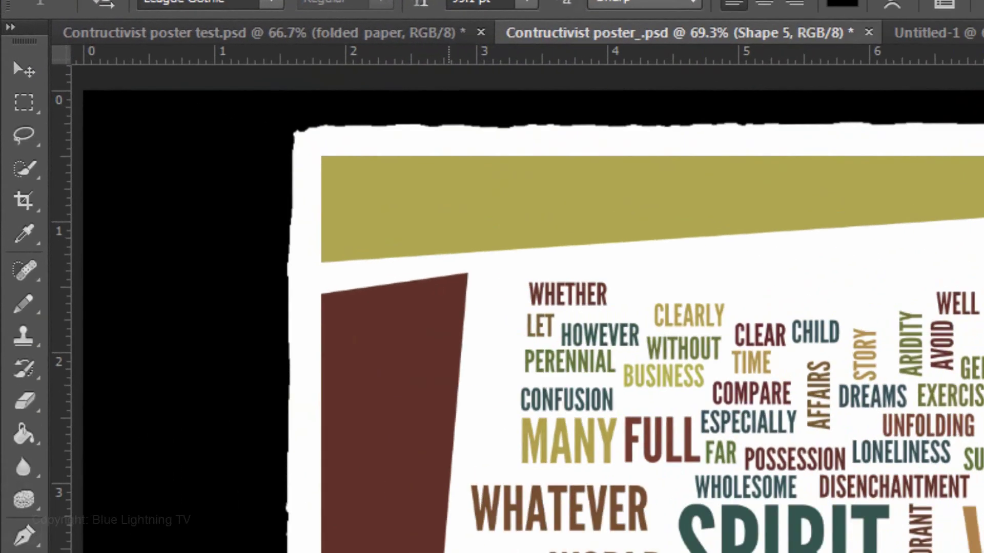
- Move DESIDERATA to the lower-left brown band, rotating it -5.41° and scaling to 83.92%
{"action": "left_click", "coordinate": [10, 53]}
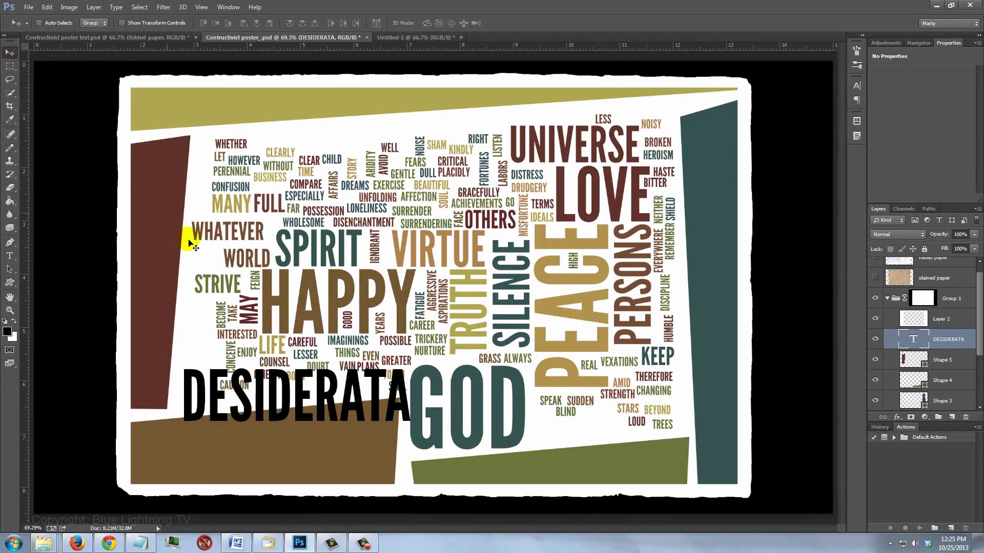
{"action": "left_click_drag", "start_coordinate": [282, 405], "coordinate": [258, 452]}
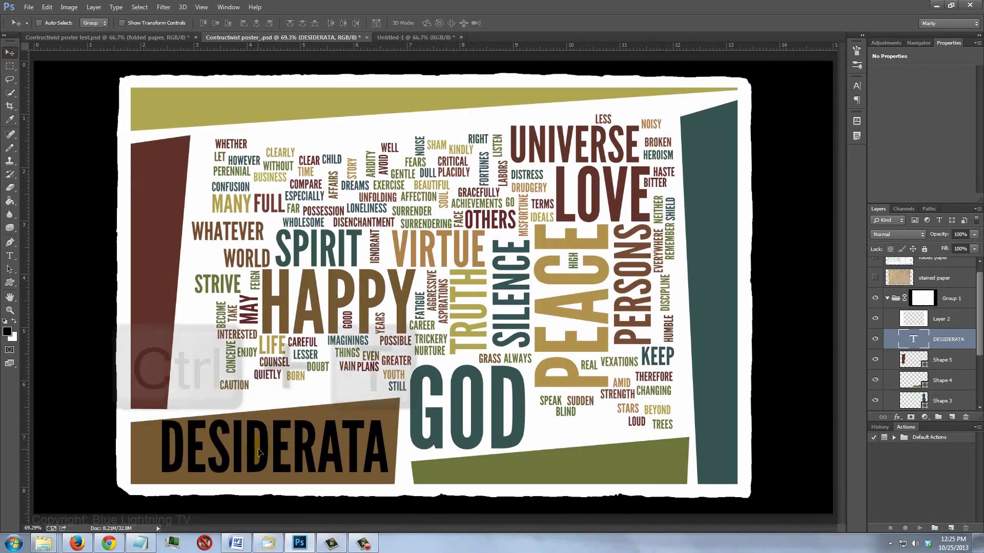
{"action": "key", "text": "ctrl+t"}
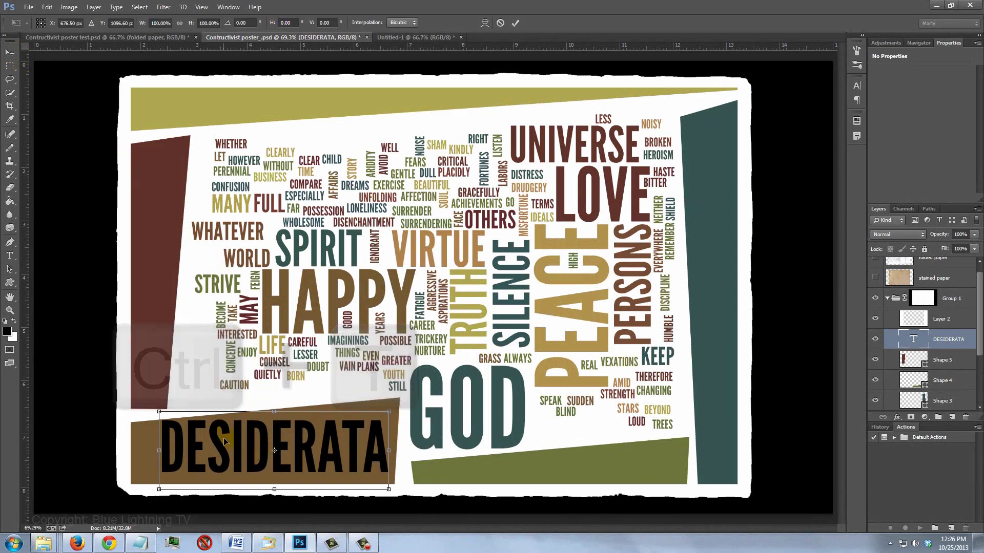
{"action": "left_click_drag", "start_coordinate": [406, 409], "coordinate": [344, 426]}
{"action": "key", "text": "Return"}
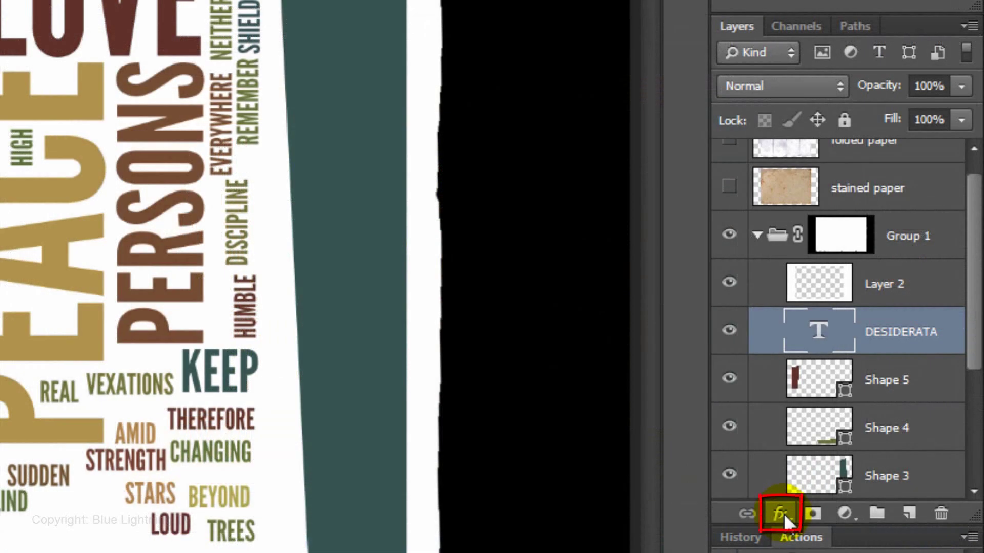
- Add a white #ffffff Color Overlay effect to the DESIDERATA layer
{"action": "left_click", "coordinate": [781, 513]}
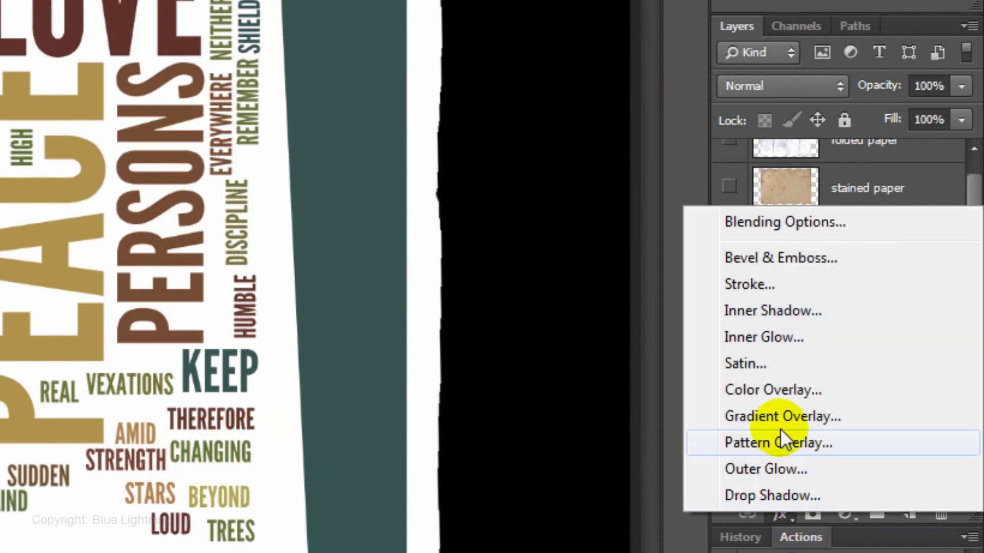
{"action": "left_click", "coordinate": [774, 394]}
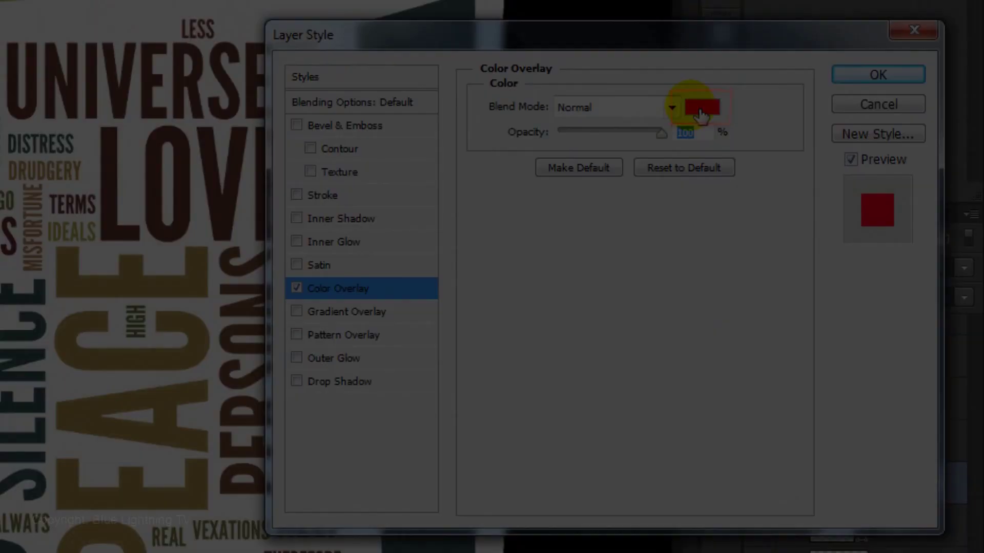
{"action": "left_click", "coordinate": [701, 108]}
{"action": "left_click_drag", "start_coordinate": [61, 88], "coordinate": [16, 78]}
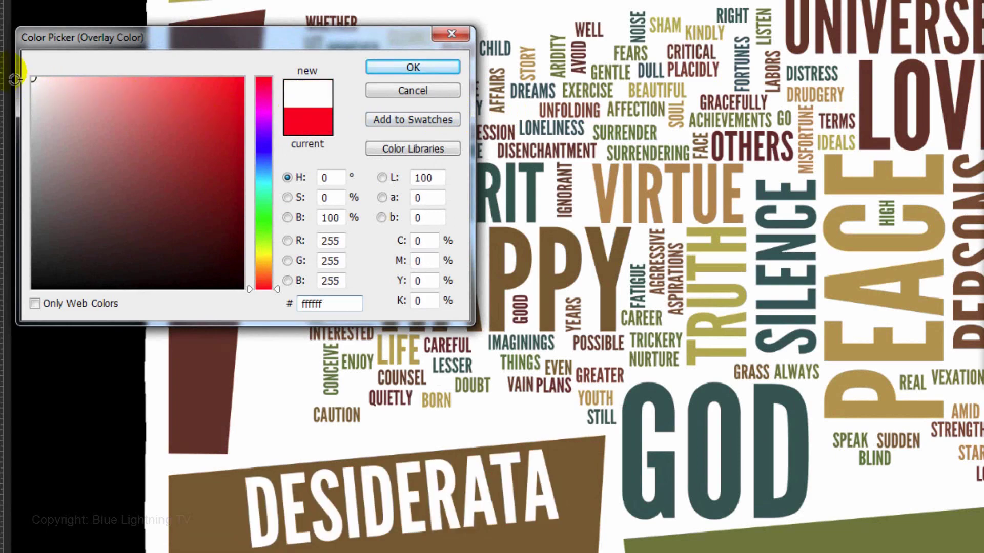
{"action": "left_click", "coordinate": [412, 67]}
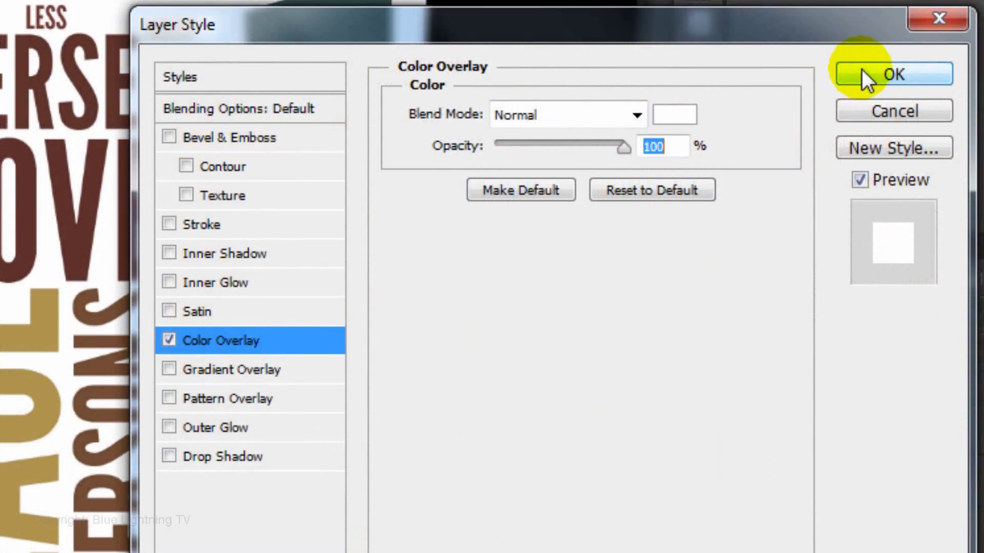
{"action": "left_click", "coordinate": [867, 79]}
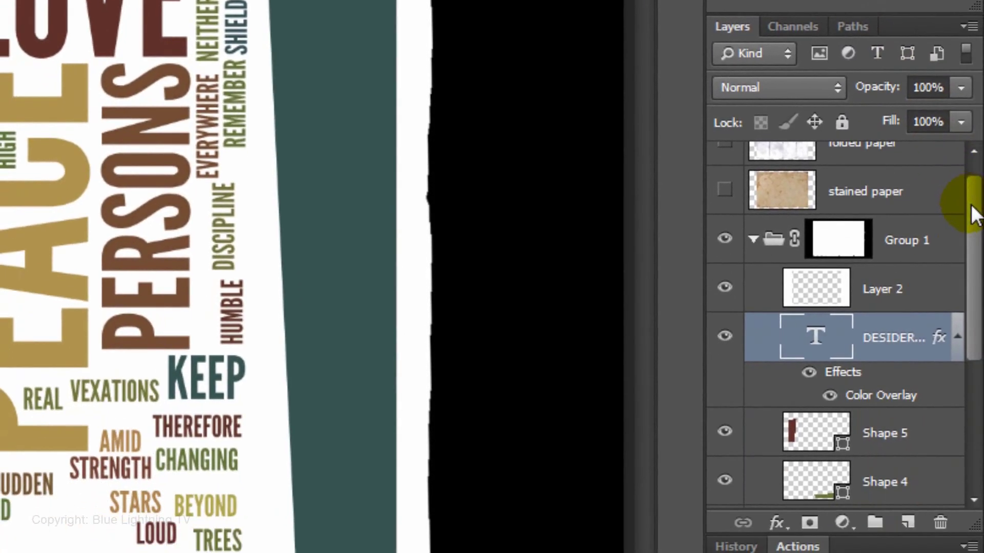
{"action": "left_click_drag", "start_coordinate": [971, 191], "coordinate": [980, 466]}
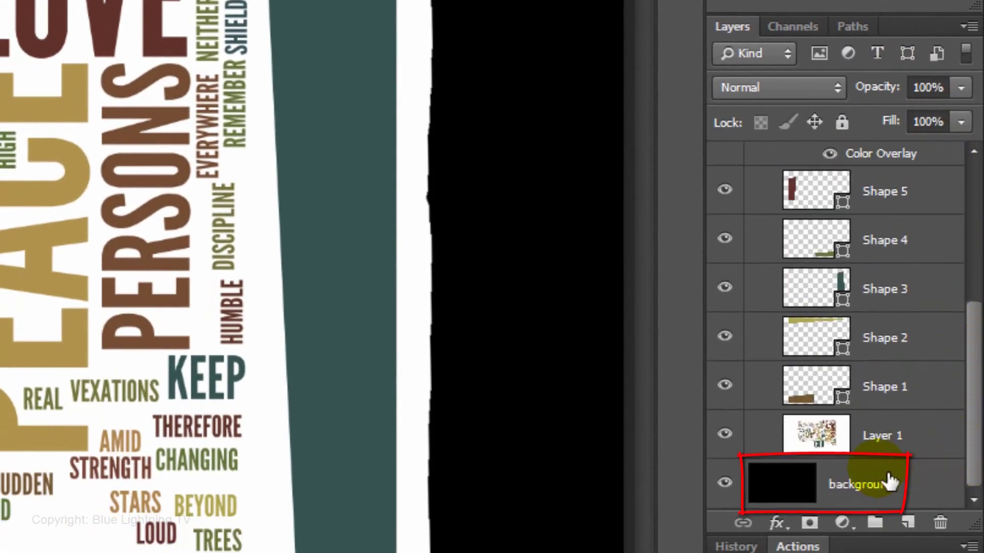
- Create merged Layer 3 from all visible layers and fill the background black
{"action": "left_click", "coordinate": [796, 486]}
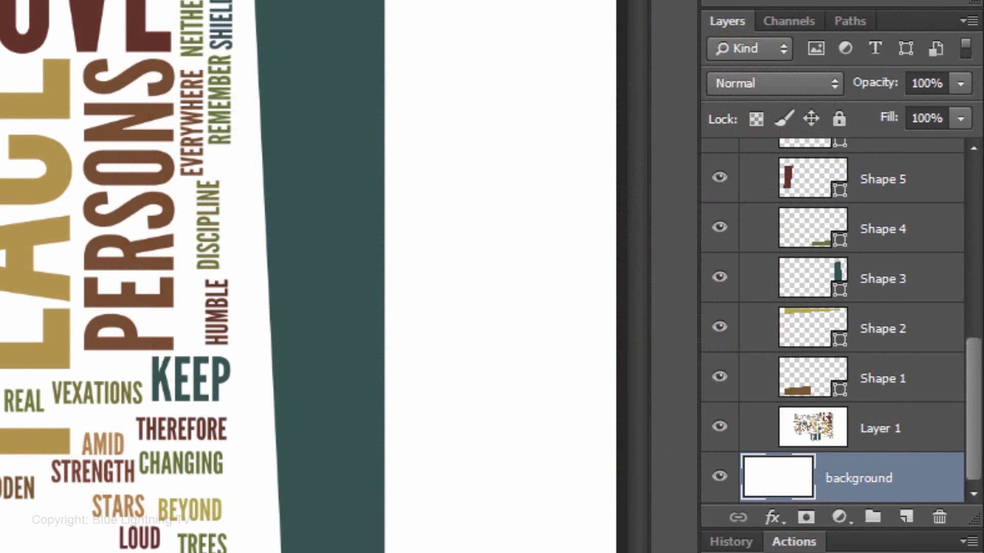
{"action": "key", "text": "ctrl+shift+alt+e"}
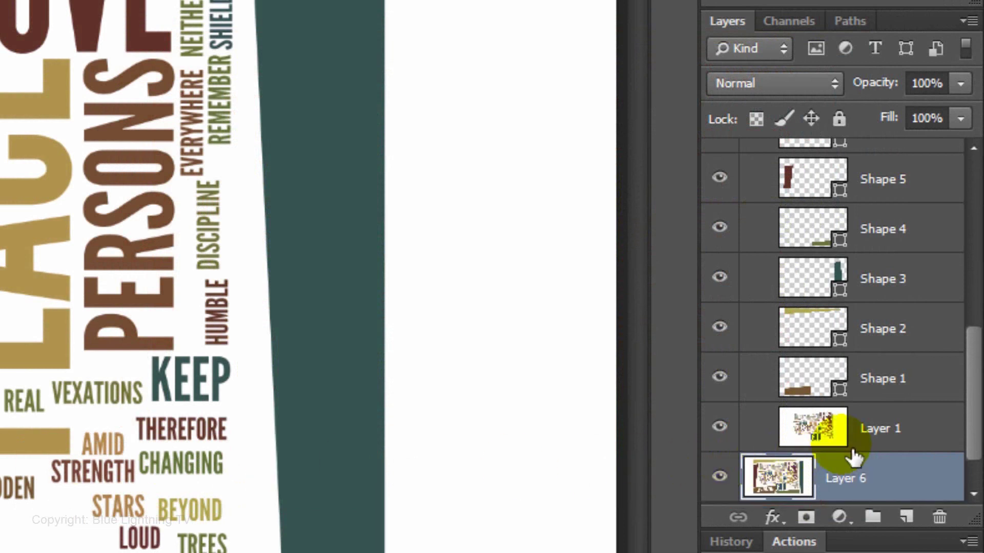
{"action": "left_click_drag", "start_coordinate": [970, 419], "coordinate": [975, 454]}
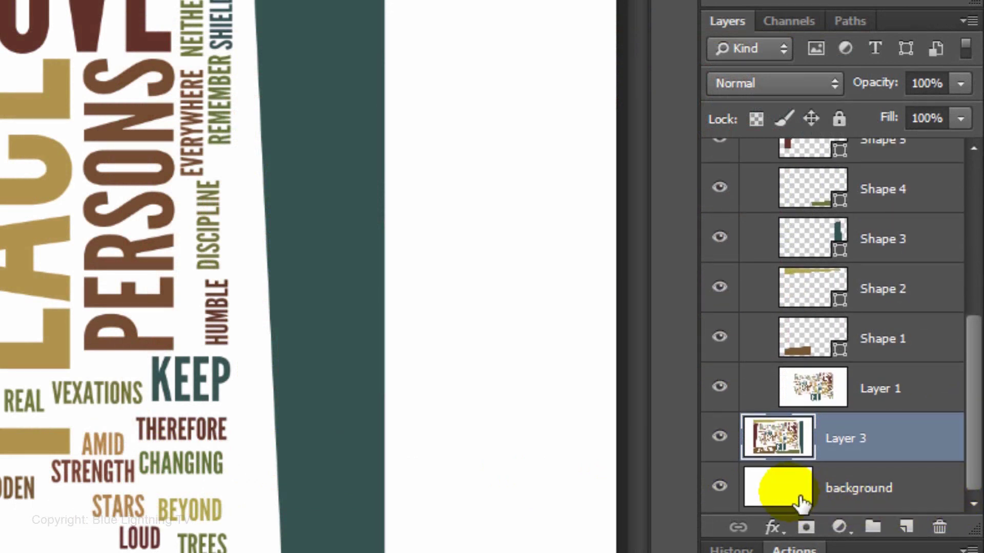
{"action": "left_click", "coordinate": [784, 488]}
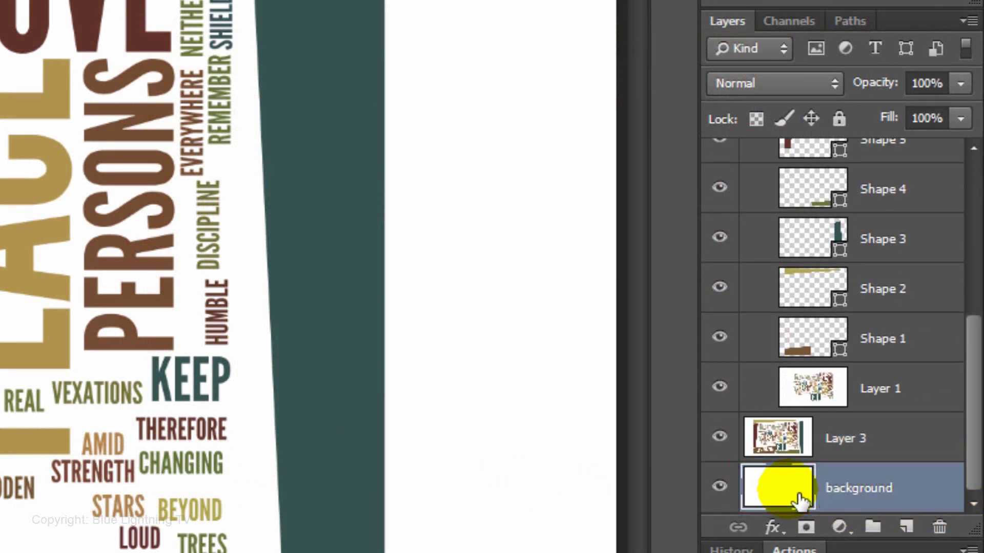
{"action": "key", "text": "alt+Delete"}
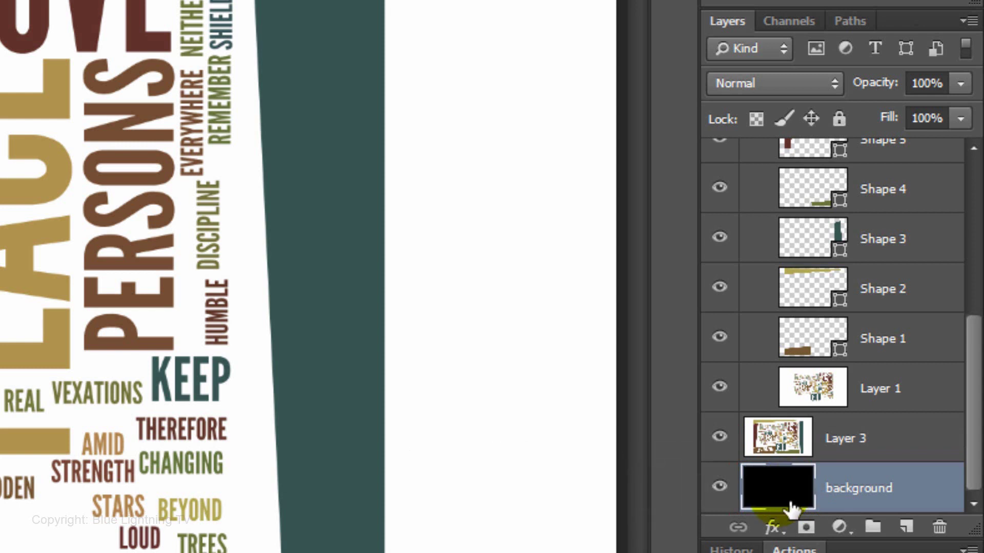
- Move Layer 3 above Group 1 in the layer stack
{"action": "left_click", "coordinate": [793, 448], "text": "ctrl"}
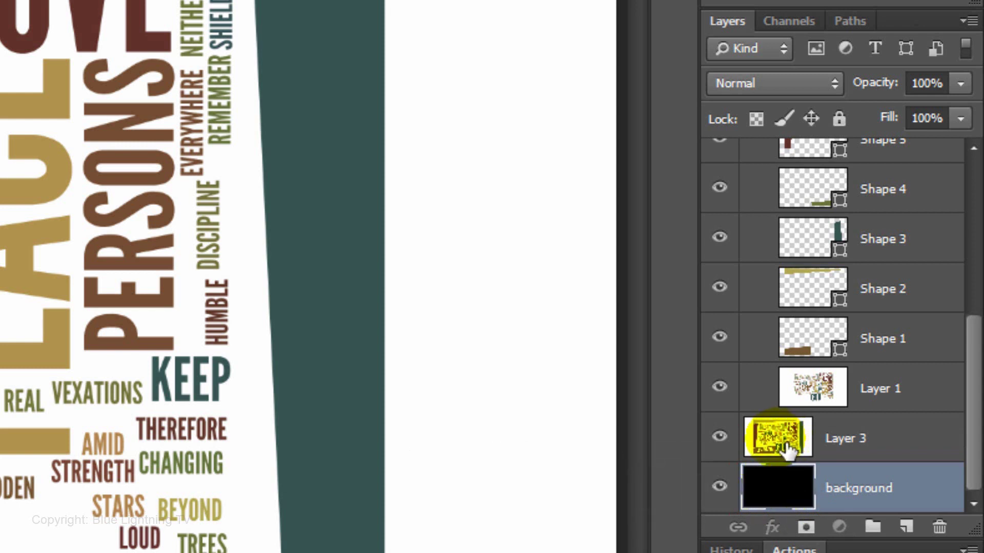
{"action": "left_click", "coordinate": [791, 449]}
{"action": "left_click_drag", "start_coordinate": [790, 451], "coordinate": [798, 246]}
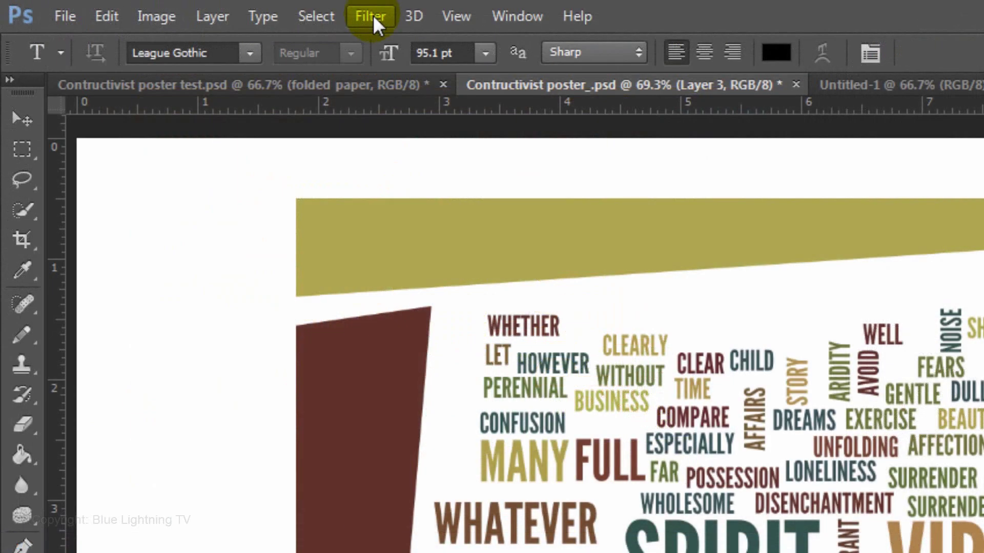
- Apply Displace at horizontal and vertical scale 5, using Displacement.psd on the Desktop as the map
{"action": "left_click", "coordinate": [163, 7]}
{"action": "mouse_move", "coordinate": [415, 293]}
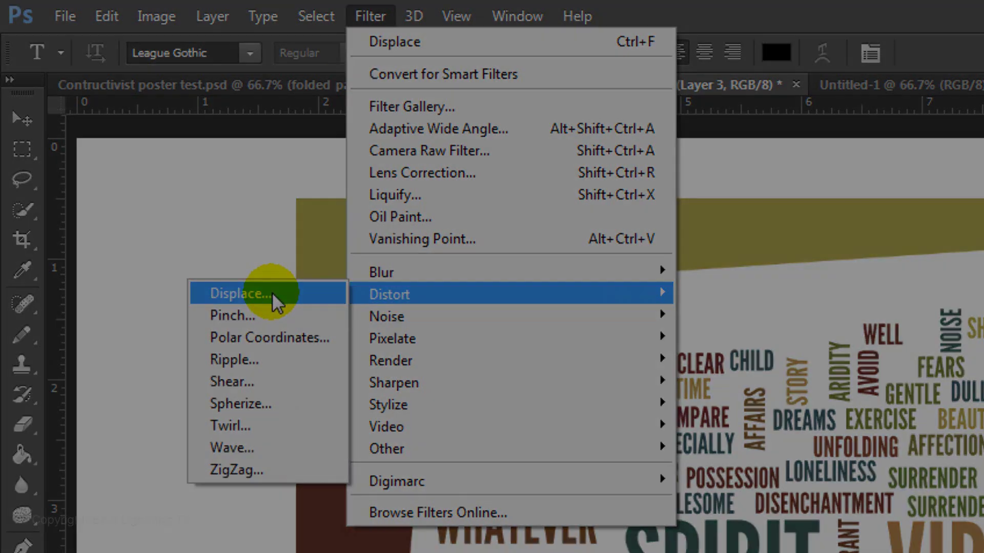
{"action": "left_click", "coordinate": [272, 294]}
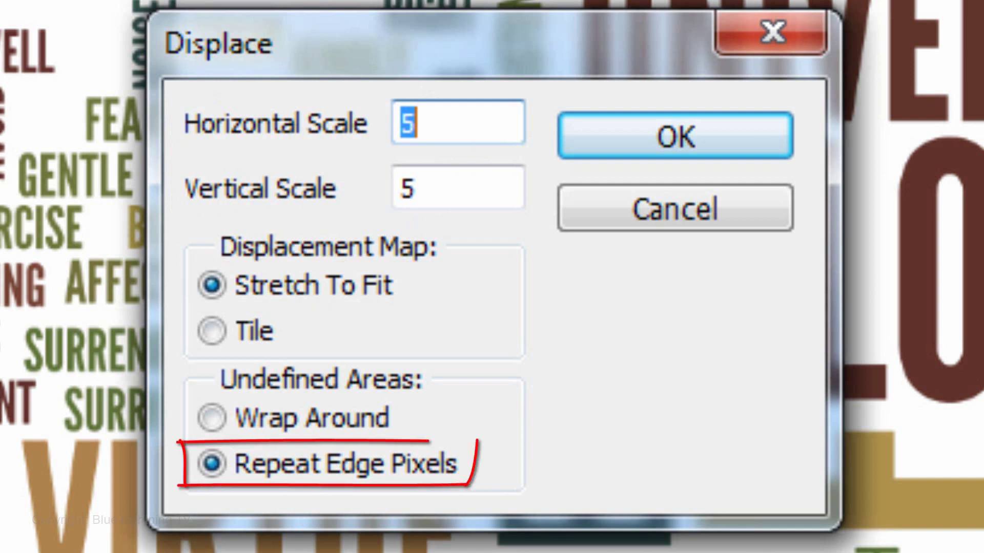
{"action": "left_click", "coordinate": [634, 137]}
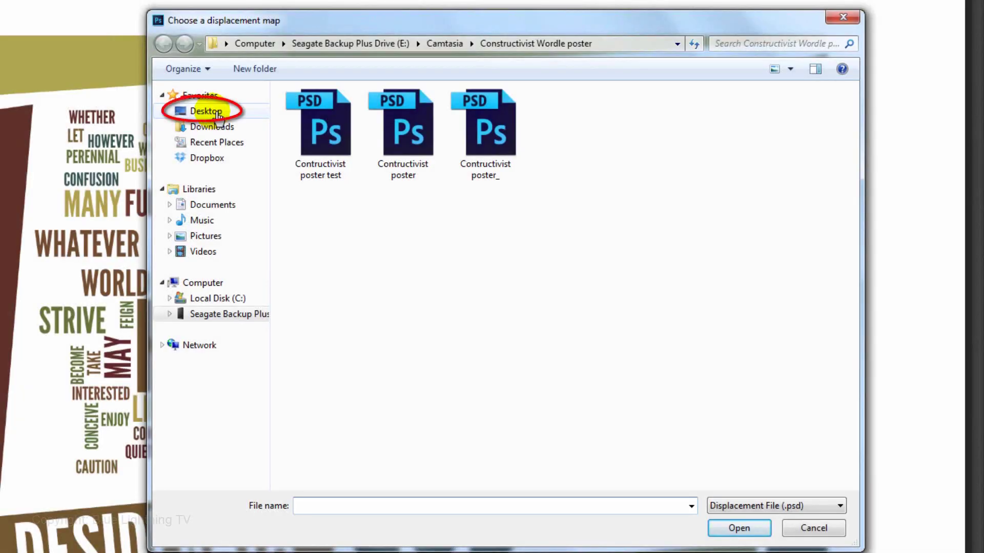
{"action": "left_click", "coordinate": [217, 116]}
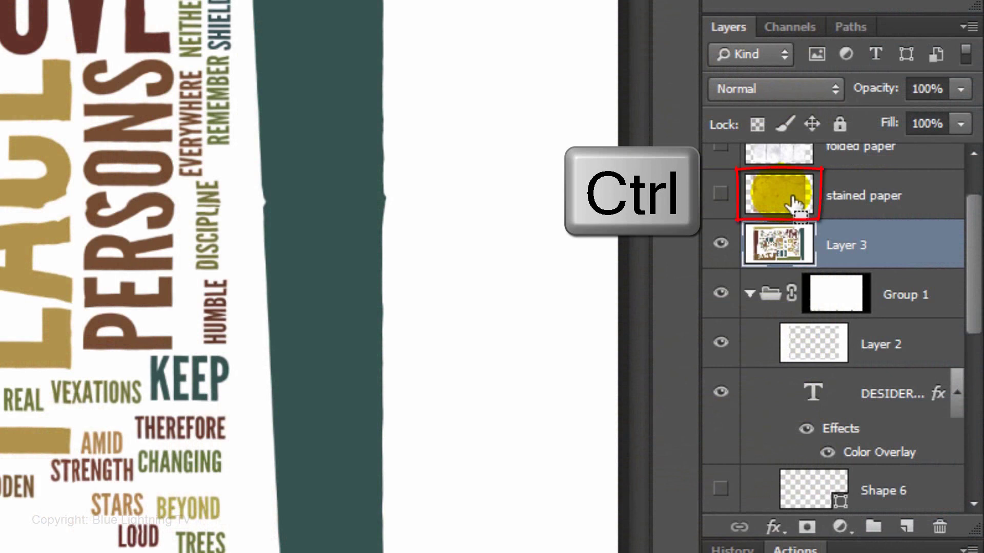
- Copy the displaced poster inside the stained paper outline to a new layer and delete Layer 3
{"action": "left_click", "coordinate": [793, 202], "text": "ctrl"}
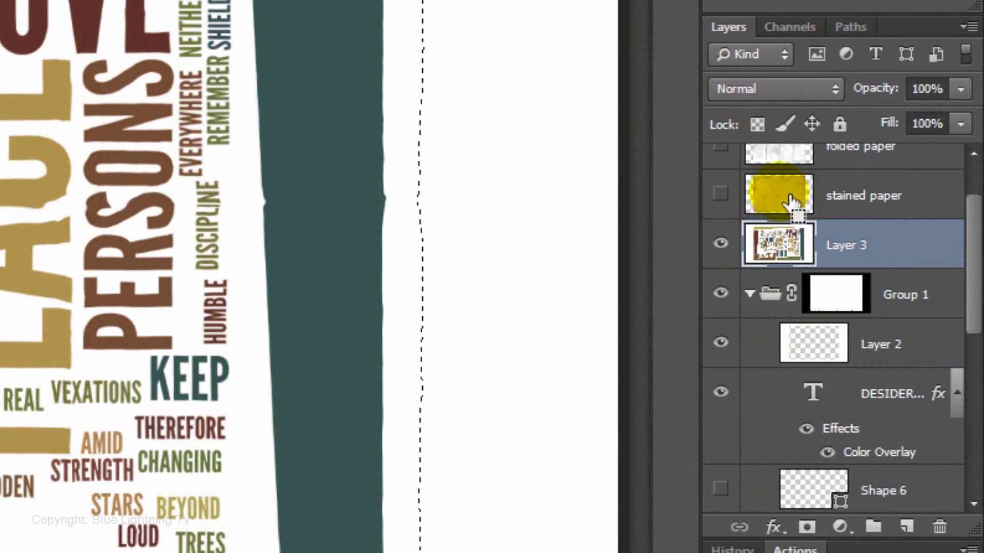
{"action": "key", "text": "ctrl+j"}
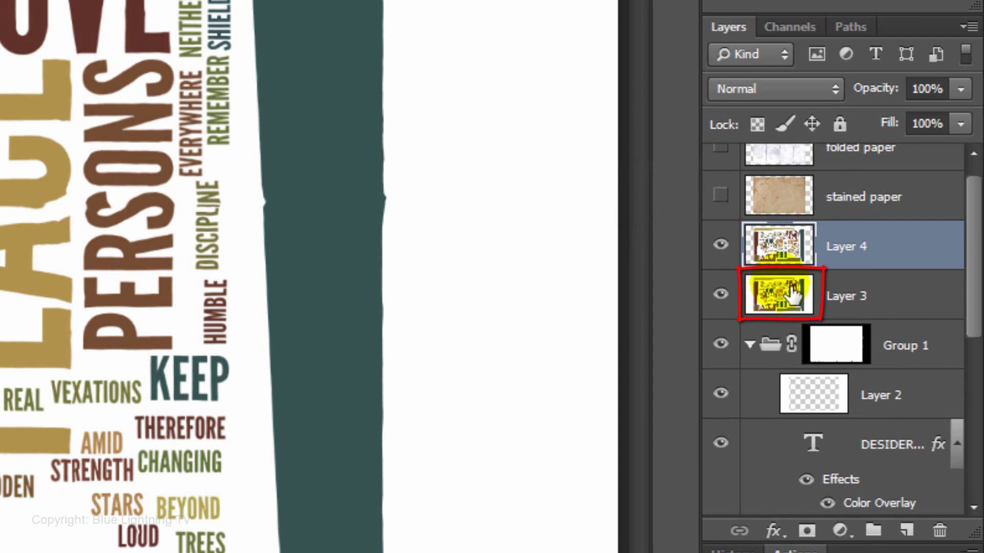
{"action": "left_click_drag", "start_coordinate": [794, 295], "coordinate": [951, 535]}
{"action": "scroll", "coordinate": [973, 330], "scroll_direction": "up", "scroll_amount": 1}
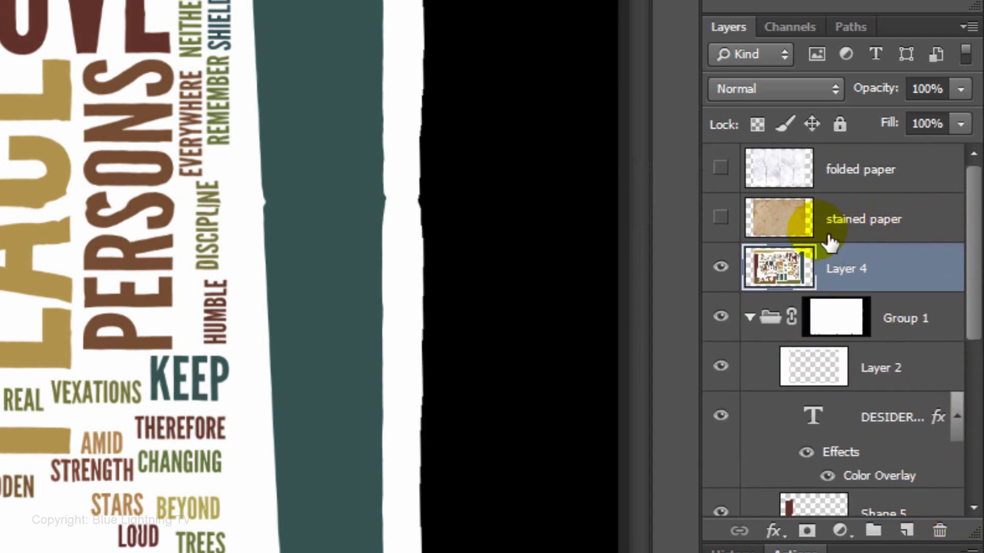
- Show the stained and folded paper layers and set both to Multiply
{"action": "left_click", "coordinate": [786, 227]}
{"action": "left_click", "coordinate": [720, 218]}
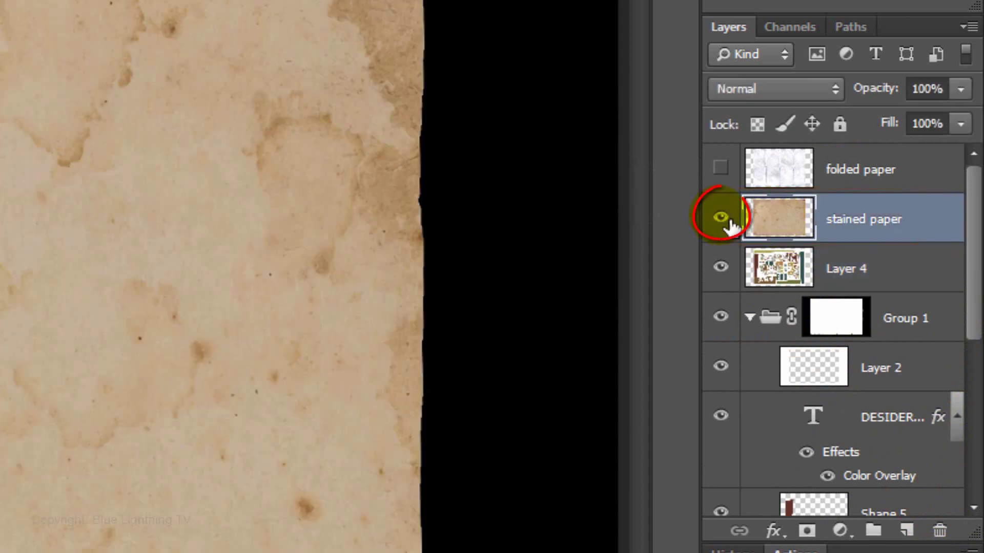
{"action": "left_click", "coordinate": [776, 90]}
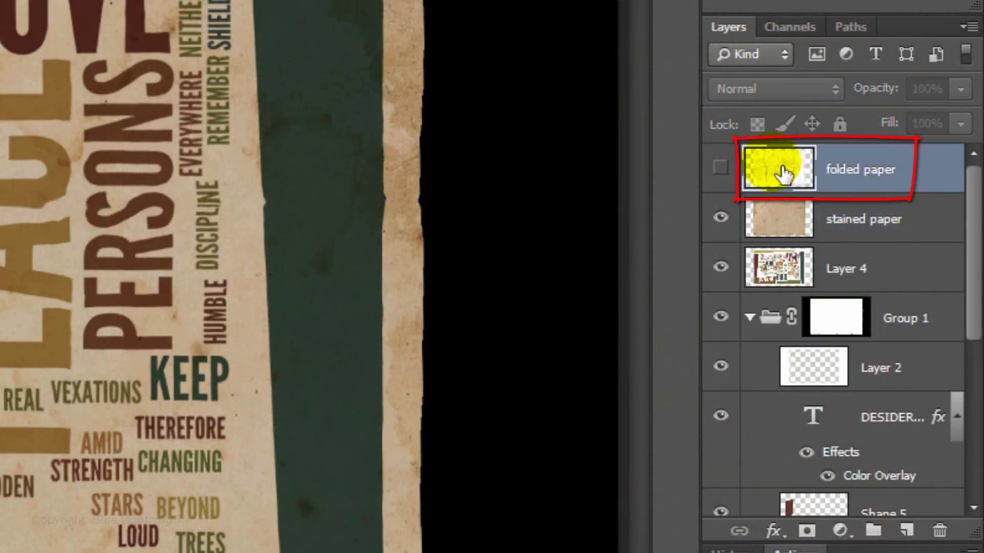
{"action": "left_click", "coordinate": [722, 168]}
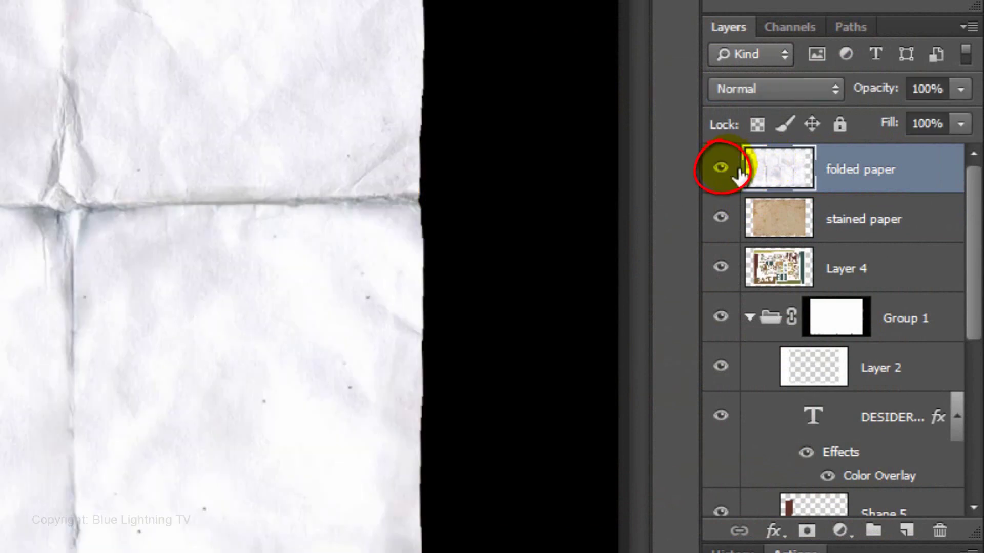
{"action": "left_click", "coordinate": [756, 91]}
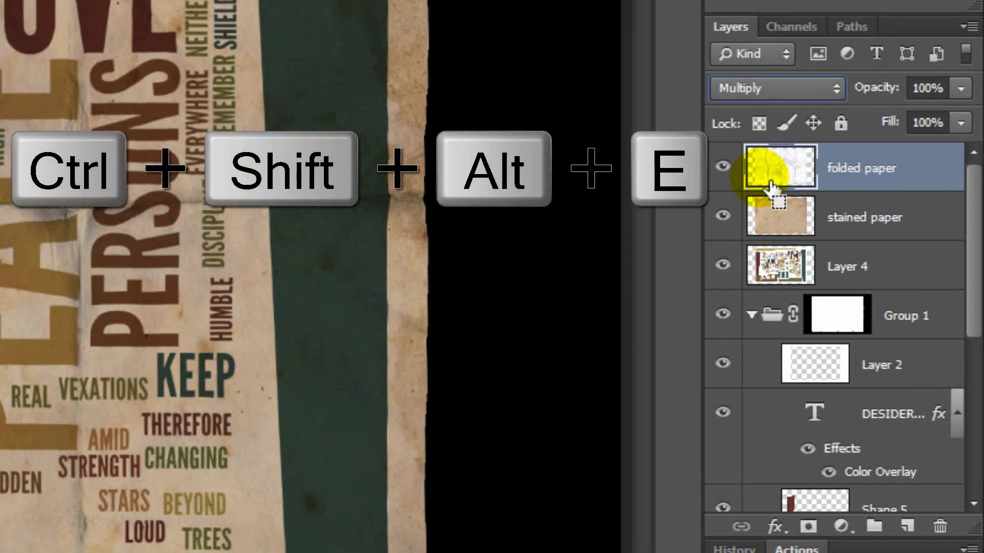
- Stamp all layers into Layer 5 and set its Levels white input to 253
{"action": "key", "text": "ctrl+shift+alt+e"}
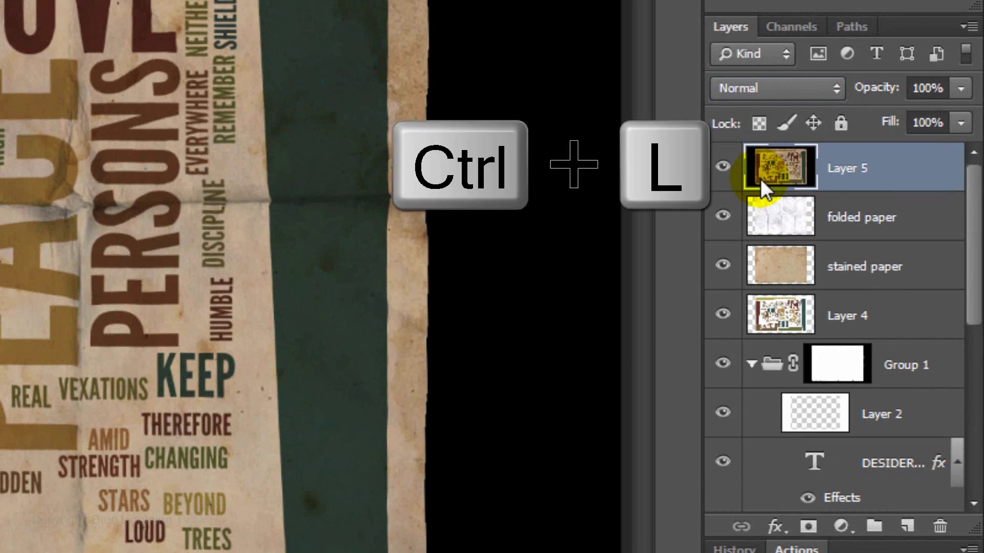
{"action": "key", "text": "ctrl+l"}
{"action": "left_click_drag", "start_coordinate": [615, 354], "coordinate": [557, 358]}
{"action": "left_click", "coordinate": [612, 351]}
{"action": "left_click", "coordinate": [701, 125]}
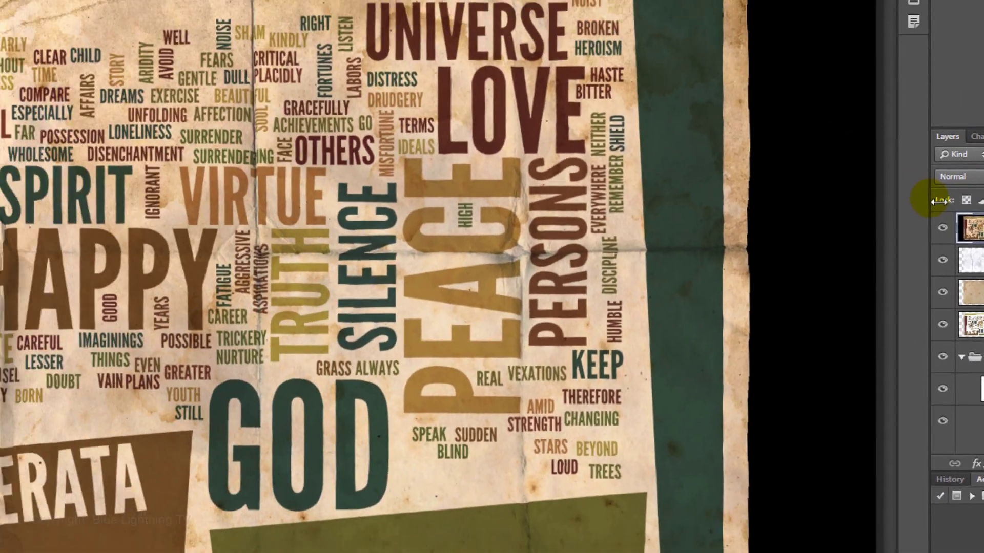